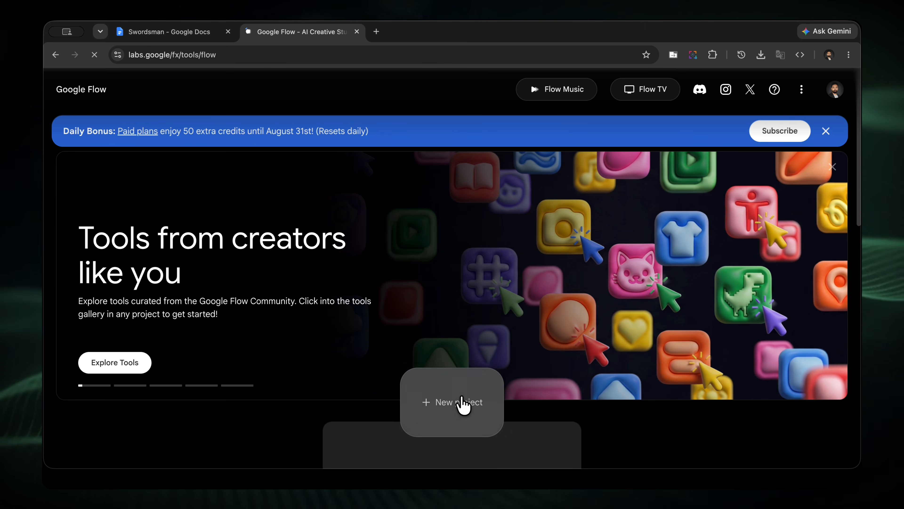
Create a new Google Flow project and open the Storyboard Studio template from the prompting tools.
click(461, 404)
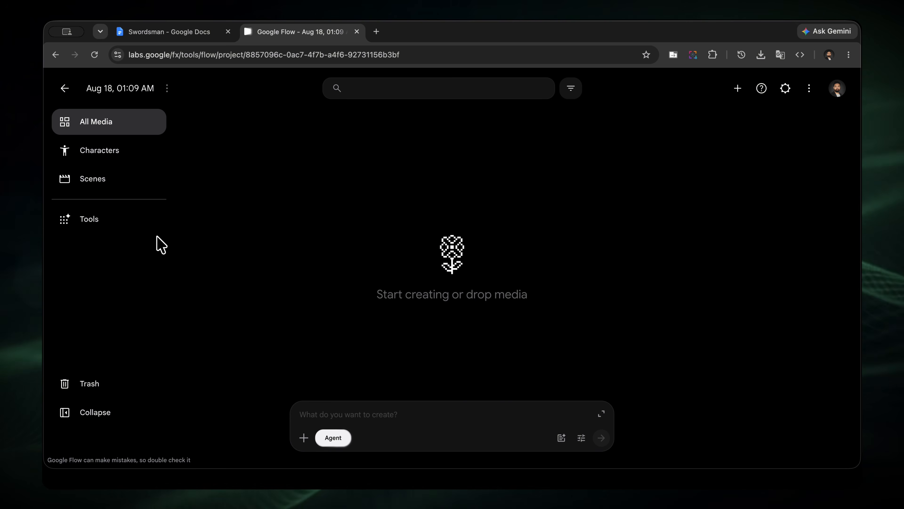
click(132, 223)
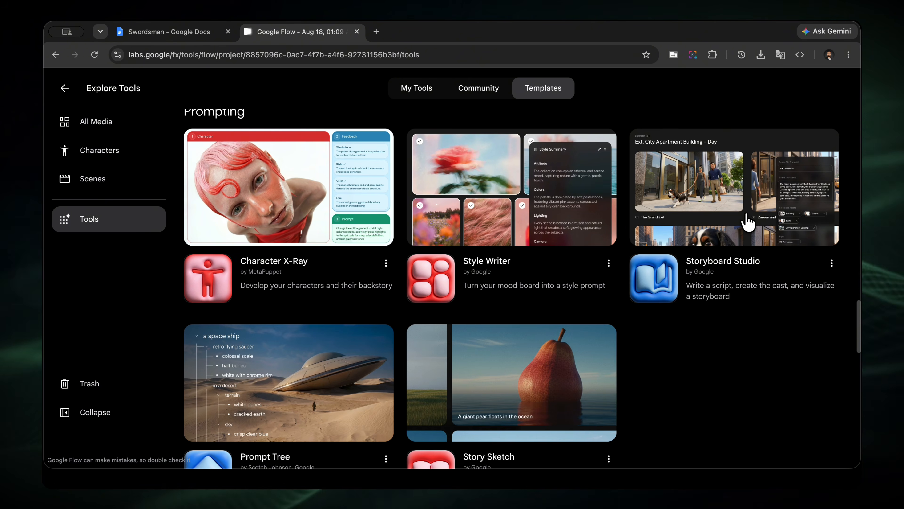
click(749, 221)
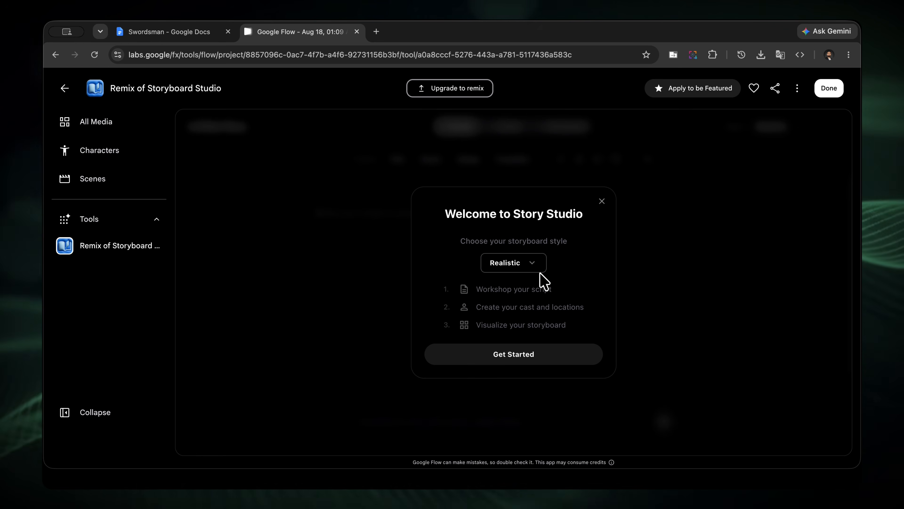
Choose the Realistic storyboard style and start the story workspace.
click(546, 272)
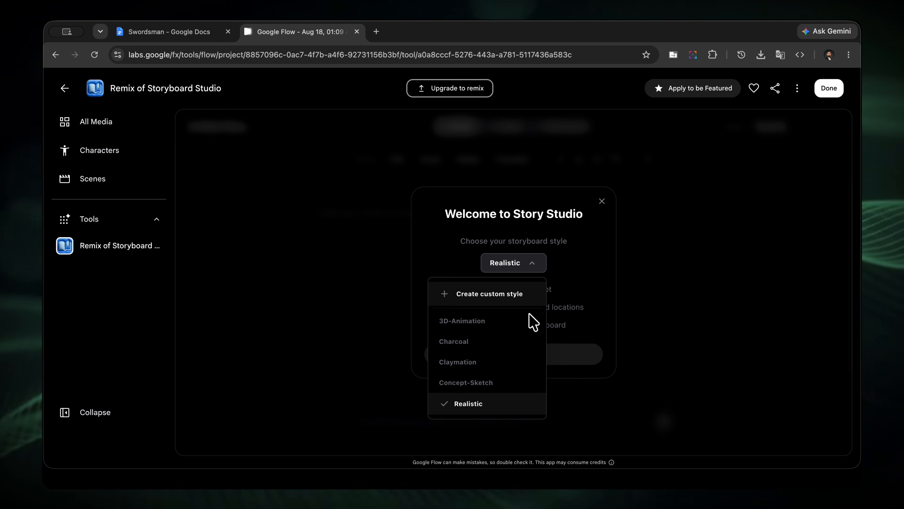
click(501, 404)
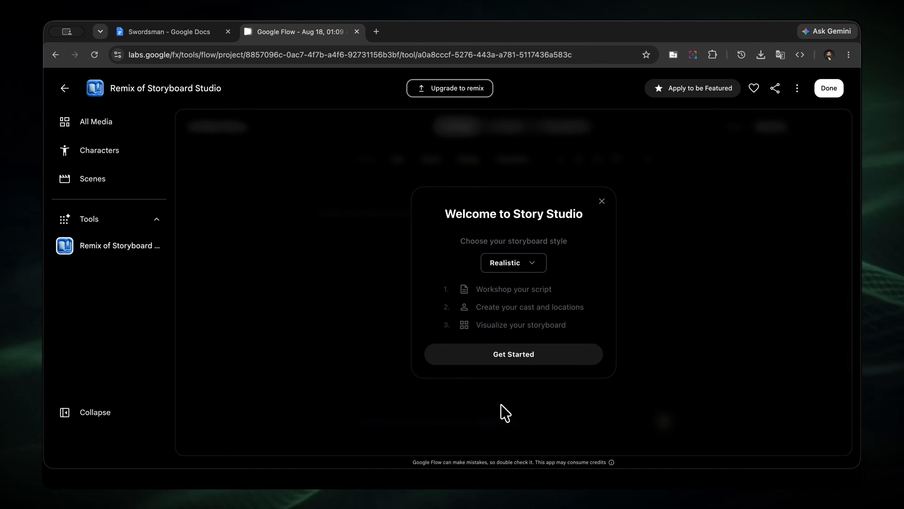
click(523, 360)
Copy Scenes 1 to 5 from the Swordsman document in Google Docs and submit them as the story prompt in Google Flow.
click(199, 32)
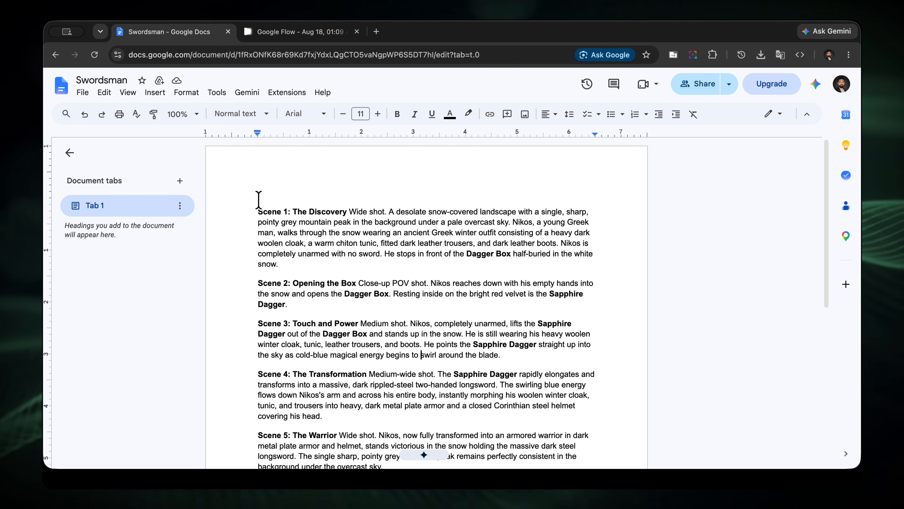
drag(259, 211, 395, 357)
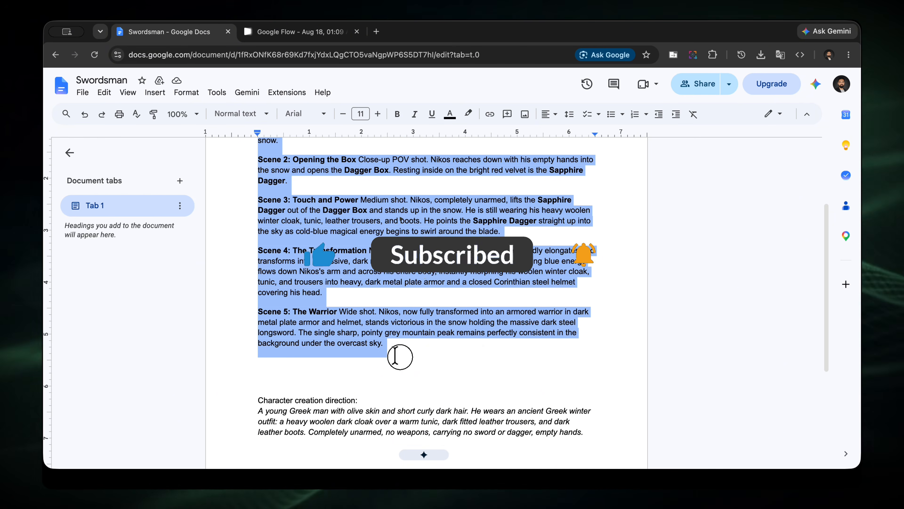
click(330, 40)
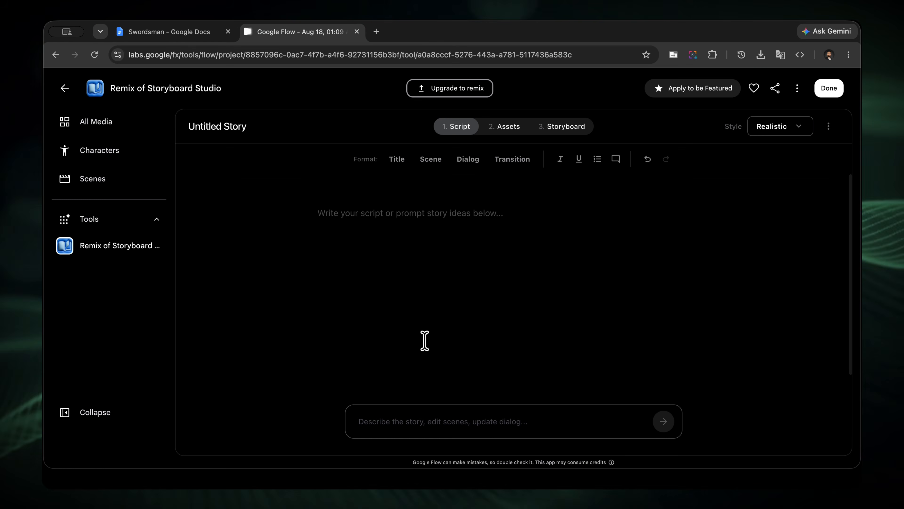
key(super+v)
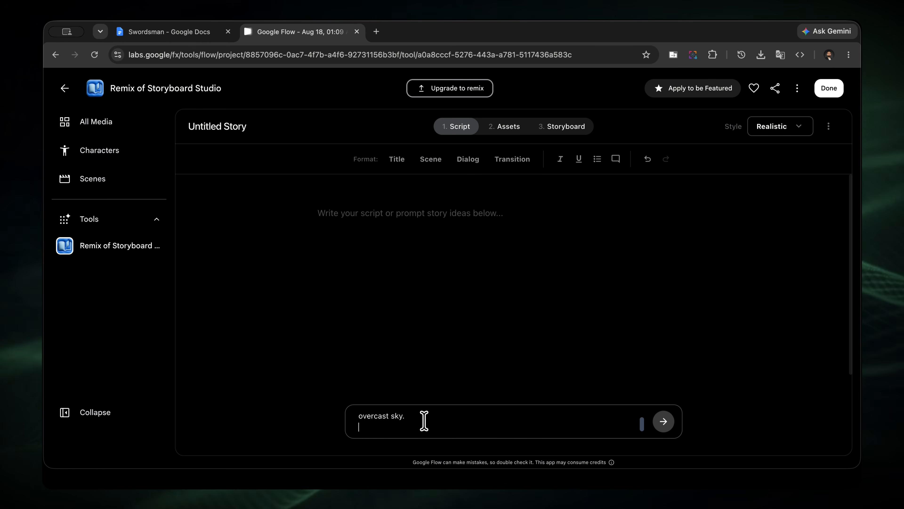
click(664, 424)
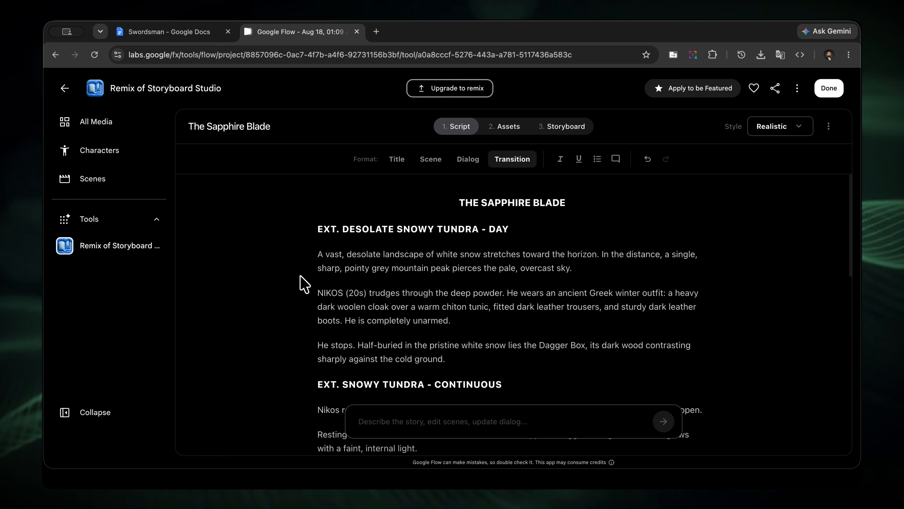
Review the generated script to its end and autofill the characters among the story's assets.
scroll(464, 281, down, 10)
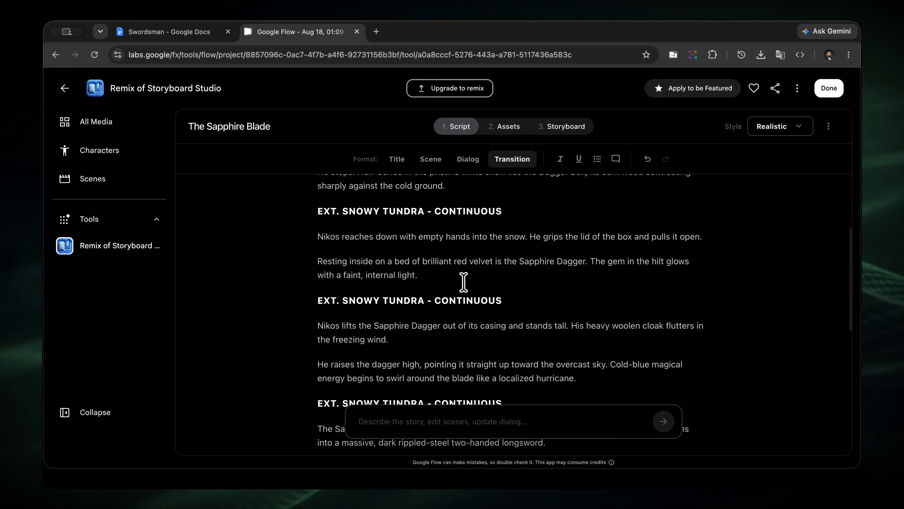
click(510, 126)
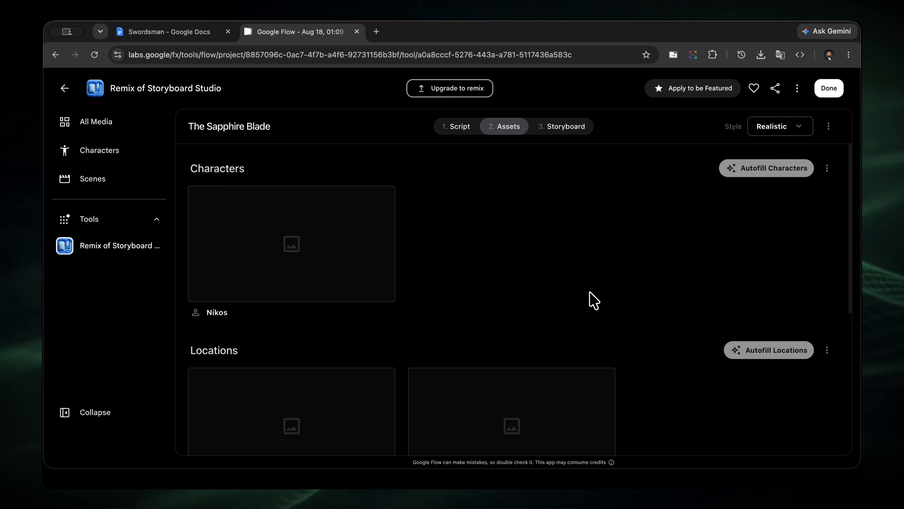
click(765, 175)
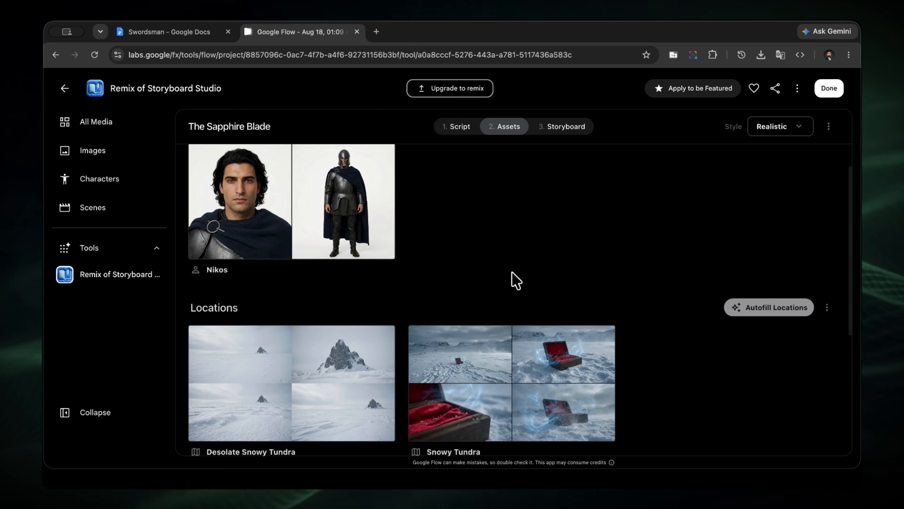
Replace Nikos's clothing and accessories with the unarmed ancient Greek winter outfit text, dropping its opening sentence about skin and hair.
scroll(516, 281, down, 6)
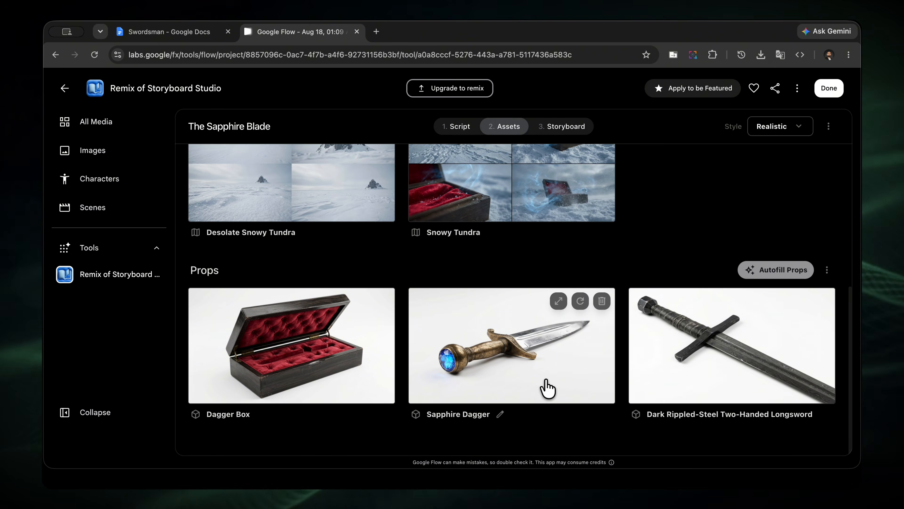
scroll(311, 282, up, 6)
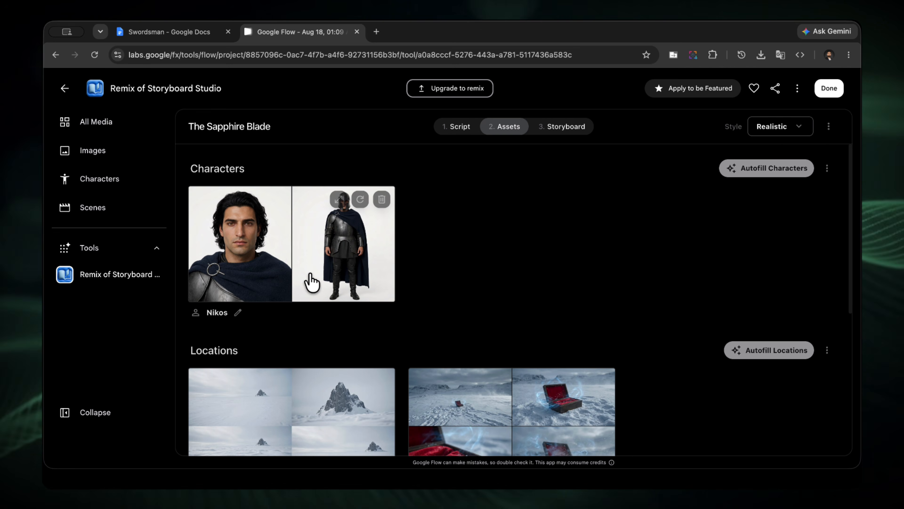
click(238, 314)
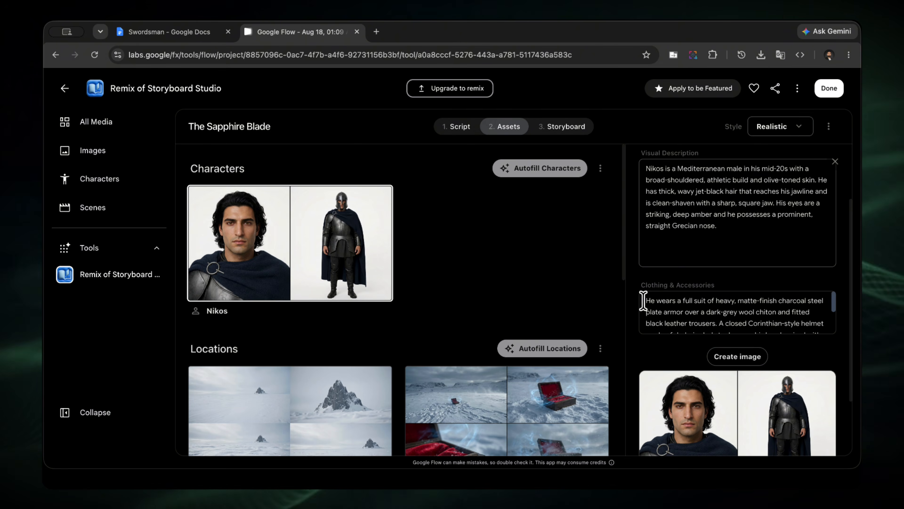
drag(643, 300, 747, 343)
key(ctrl+v)
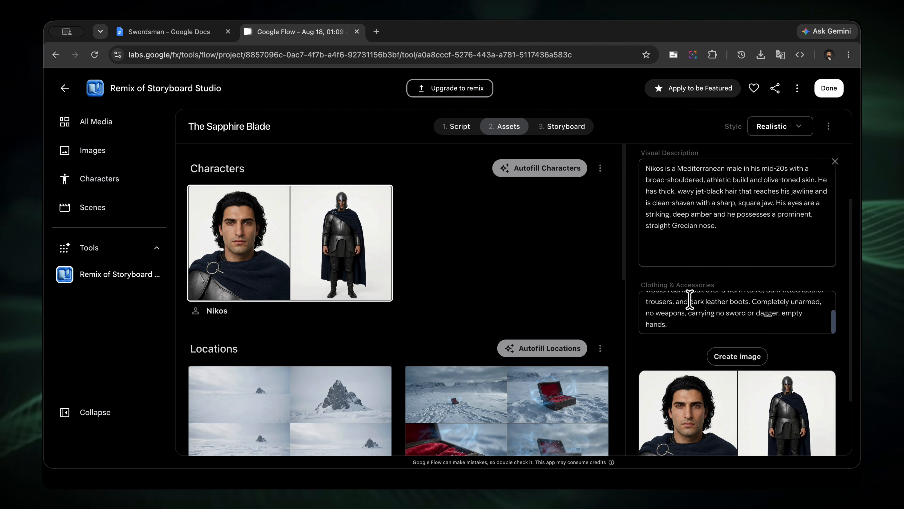
scroll(689, 300, up, 3)
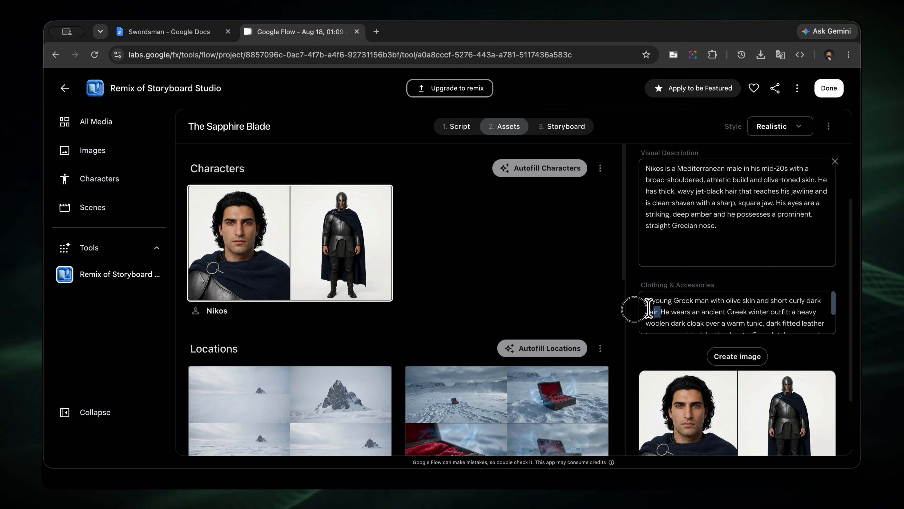
drag(656, 312, 628, 301)
key(ctrl+c)
key(BackSpace)
Insert "A young Greek man with olive skin and short curly dark hair." into Nikos's visual description and create a new character image.
scroll(814, 263, up, 3)
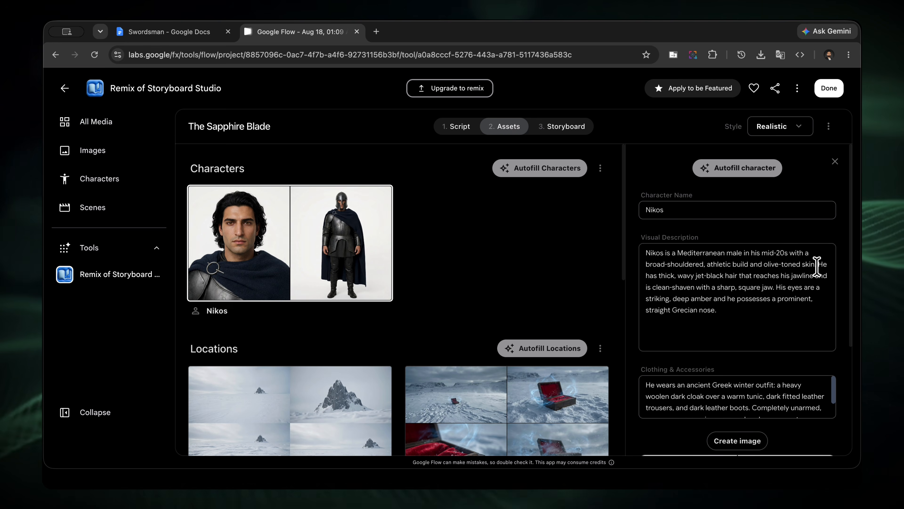
key(ctrl+v)
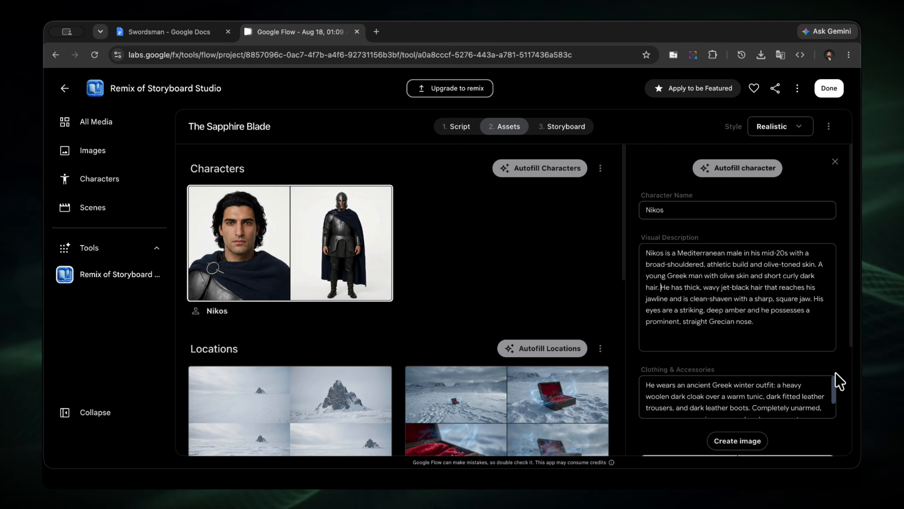
scroll(819, 378, down, 3)
click(739, 358)
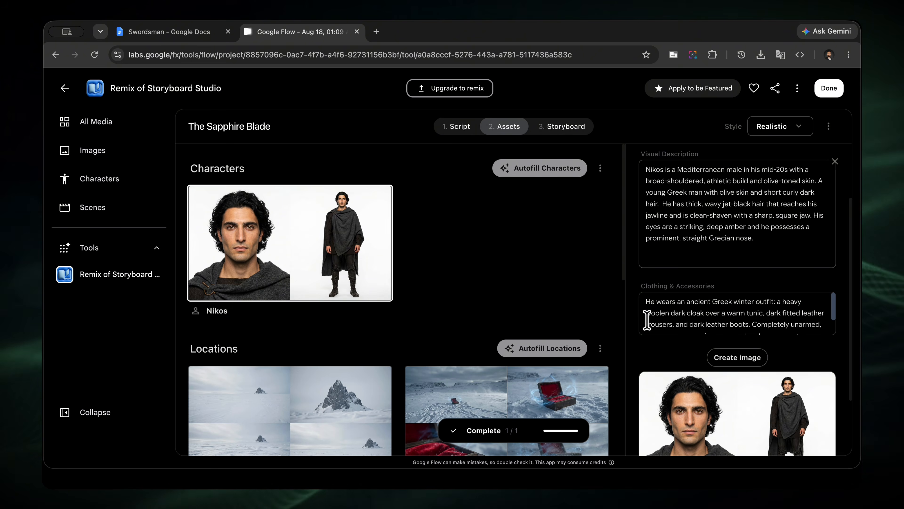
Regenerate the Dagger Box prop image until a suitable version is produced.
scroll(248, 204, down, 8)
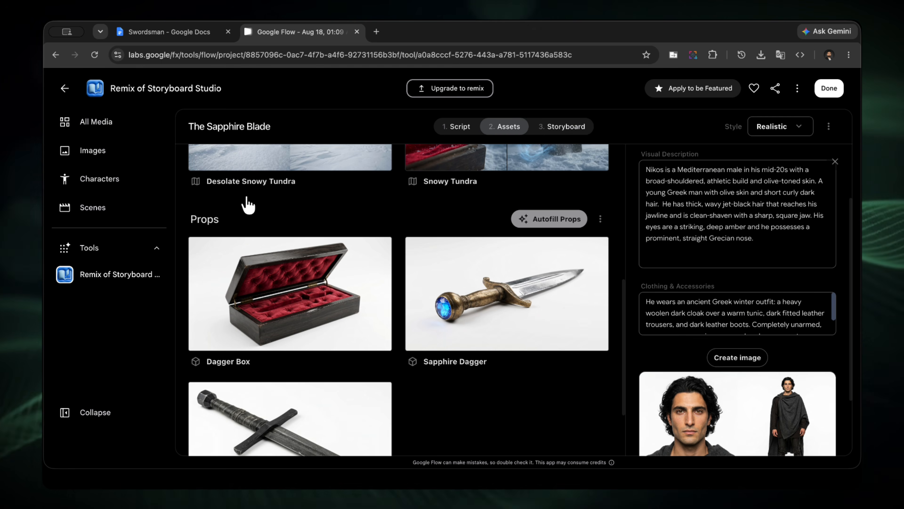
mouse_move(353, 267)
click(357, 249)
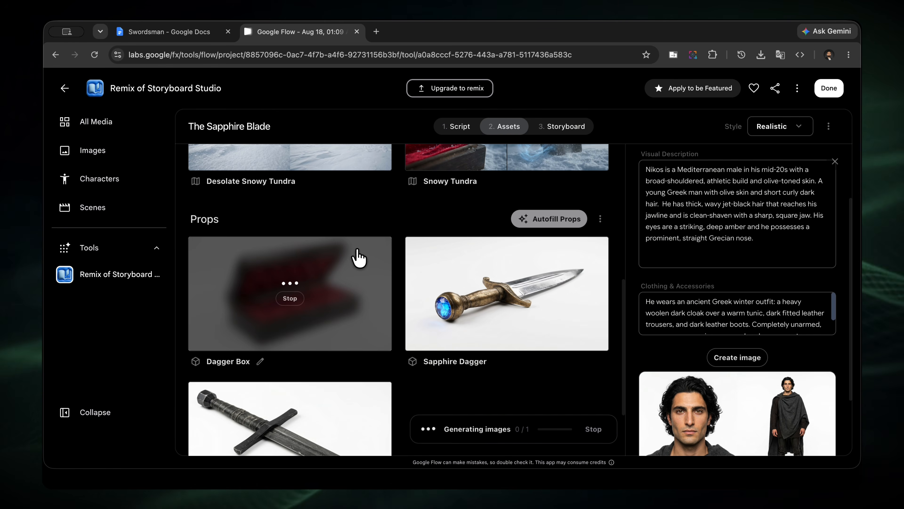
scroll(356, 342, up, 3)
click(357, 348)
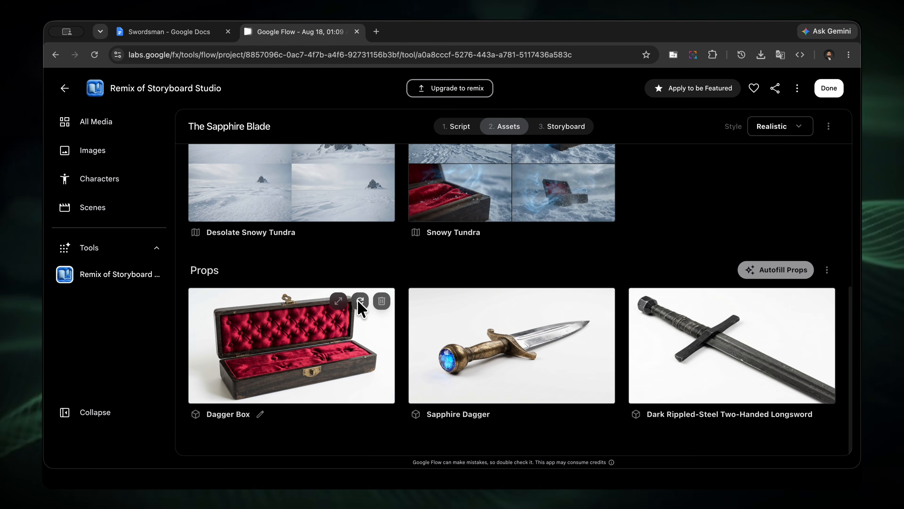
click(357, 302)
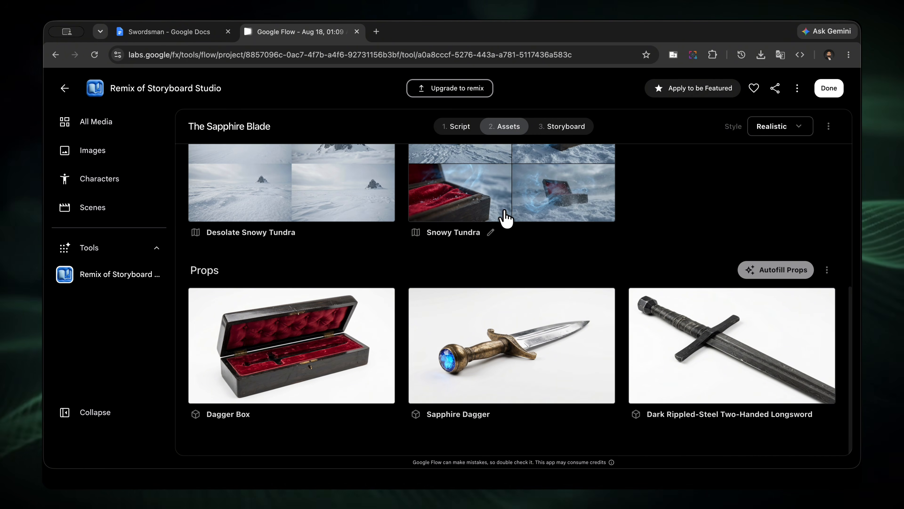
Regenerate the Snowy Tundra location image twice and check the character and location images.
scroll(509, 264, up, 3)
click(579, 201)
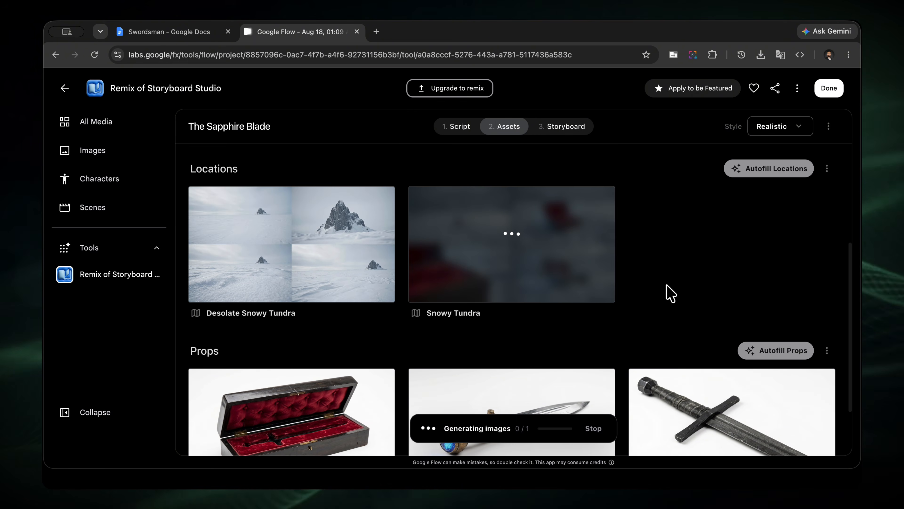
click(579, 202)
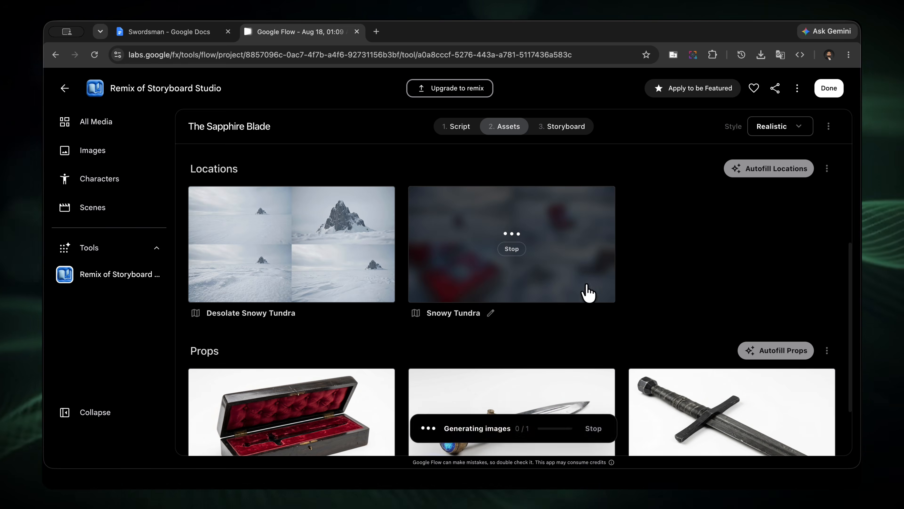
scroll(626, 313, up, 5)
scroll(626, 310, down, 8)
scroll(626, 307, up, 8)
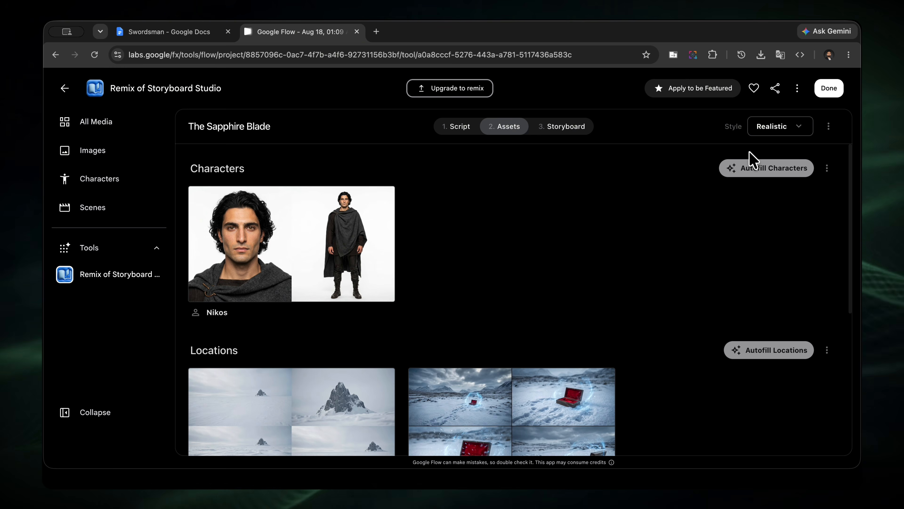
Autofill storyboard Scenes 01 to 05 with three frames each.
click(563, 129)
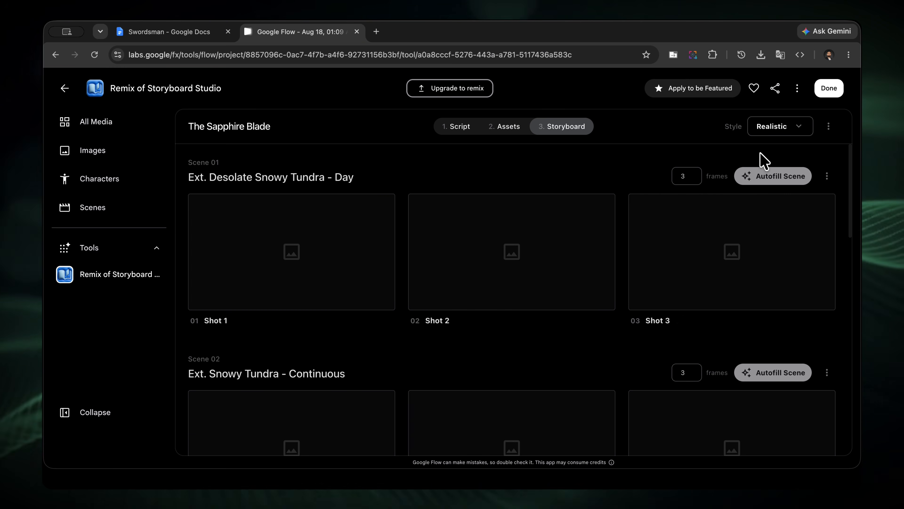
click(773, 179)
scroll(692, 319, down, 3)
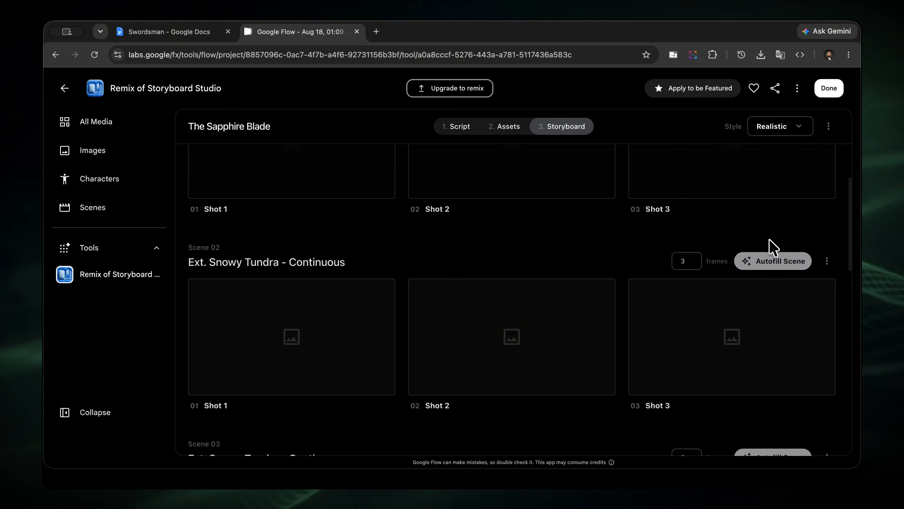
click(774, 259)
scroll(712, 331, down, 4)
click(752, 314)
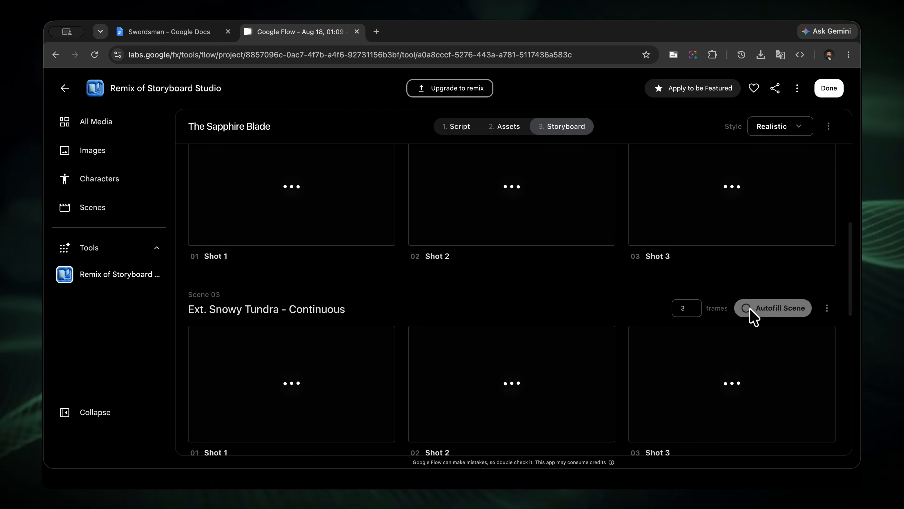
scroll(650, 359, down, 7)
scroll(650, 360, up, 4)
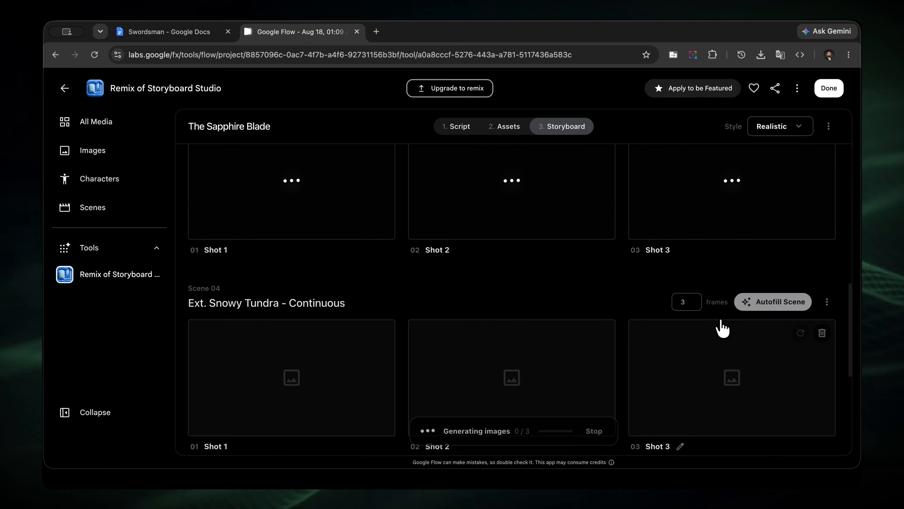
click(749, 305)
scroll(656, 373, down, 4)
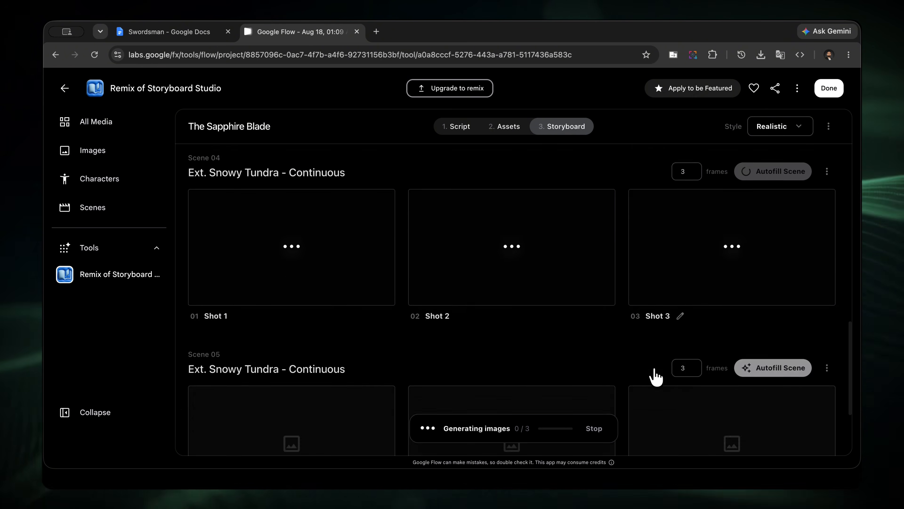
click(754, 367)
Extend the description of Scene 02's The Box Opens frame with "and handle is towards Nikos".
scroll(630, 340, down, 3)
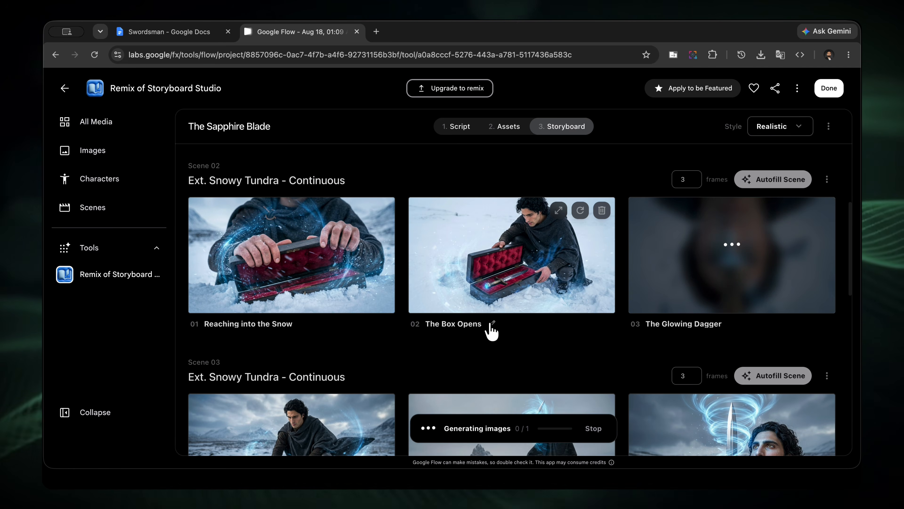
click(495, 328)
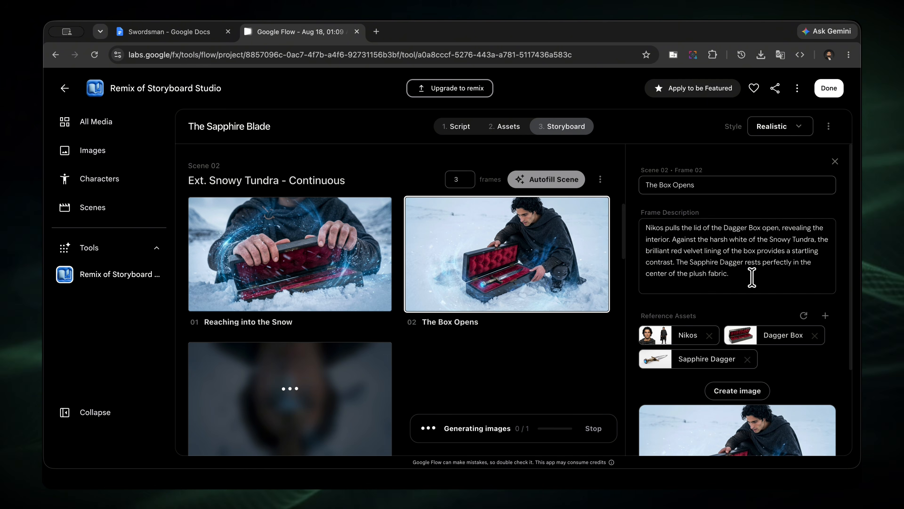
click(782, 288)
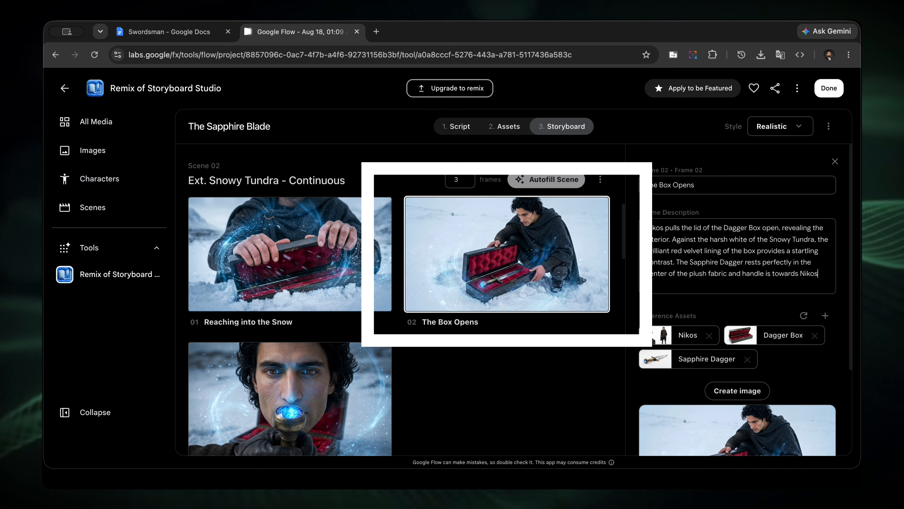
Open the man opening dagger box image for editing and request the change "remove middle hand".
scroll(753, 298, down, 3)
click(752, 297)
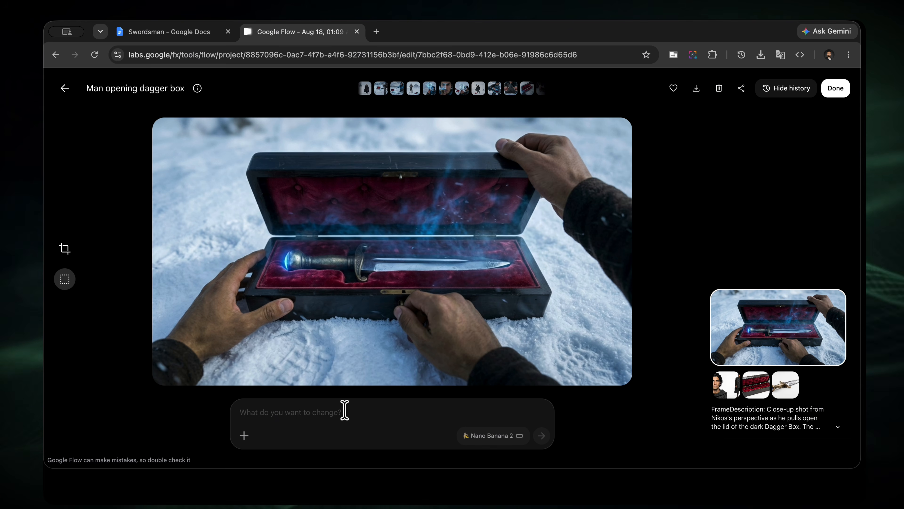
text(ddle hand)
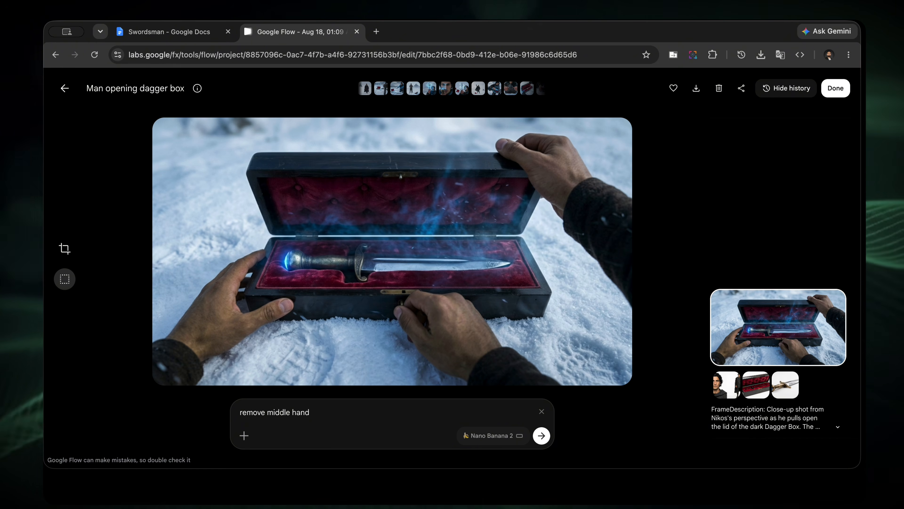
key(Return)
Browse all of the project's media, from the storyboard frames to the character, prop and location images.
click(107, 122)
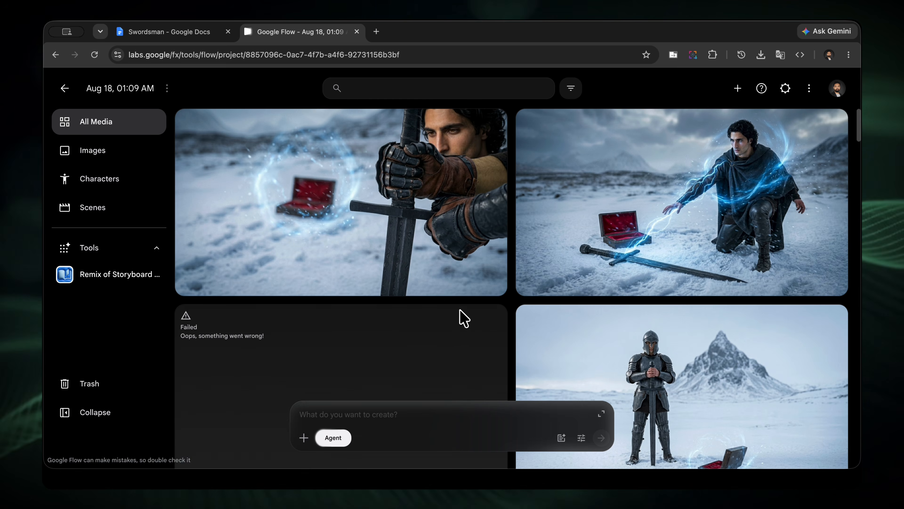
scroll(615, 269, down, 15)
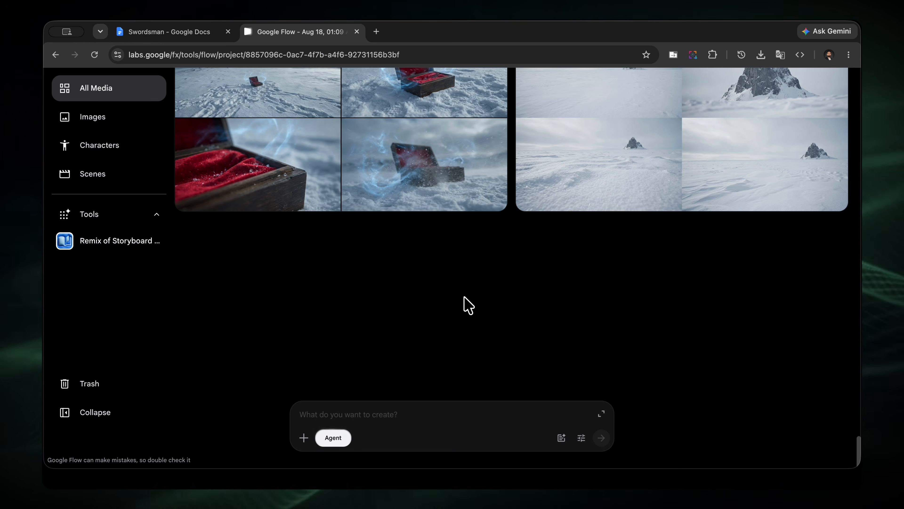
scroll(468, 305, up, 3)
scroll(468, 305, down, 3)
scroll(469, 305, up, 6)
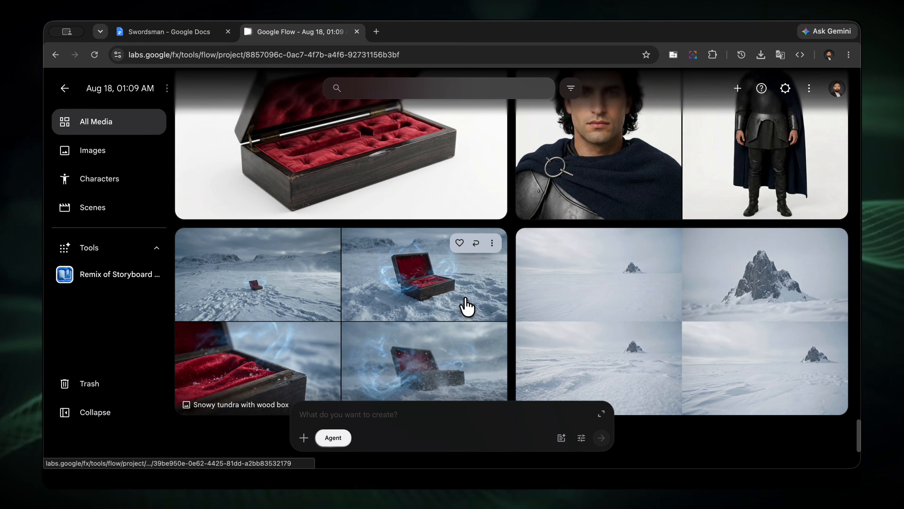
scroll(465, 306, up, 4)
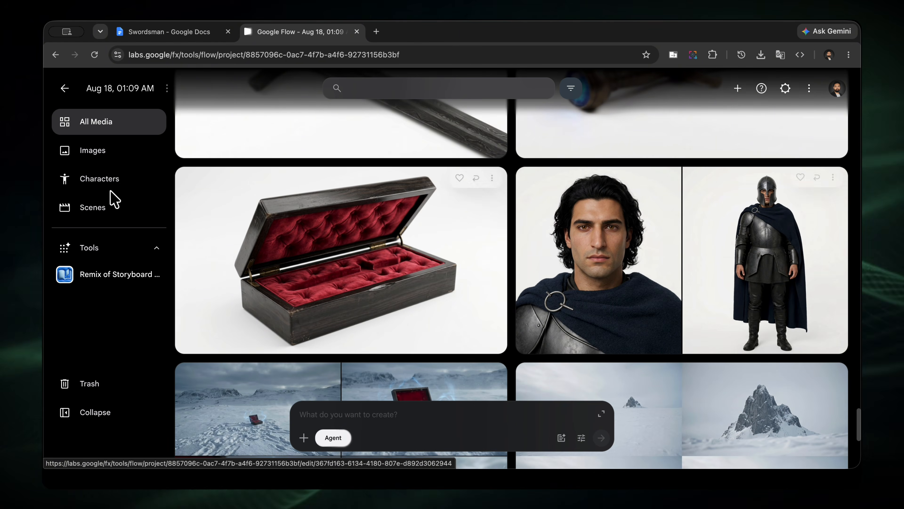
Start a new character and attach the cloaked man's character sheet as the prompt's reference image.
click(83, 178)
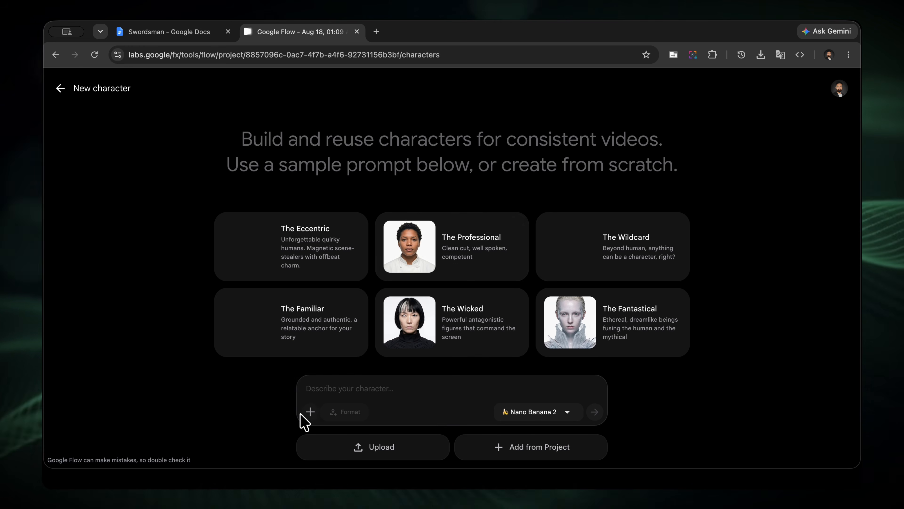
click(310, 411)
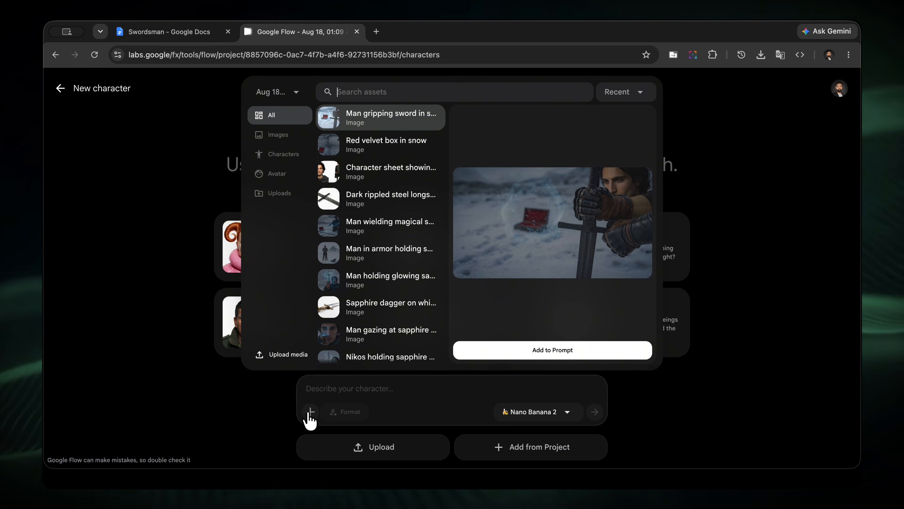
click(382, 178)
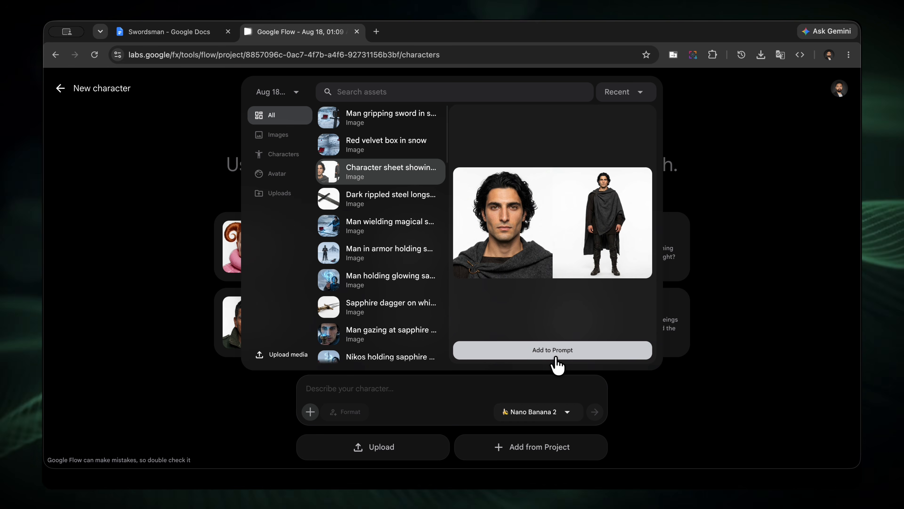
click(557, 364)
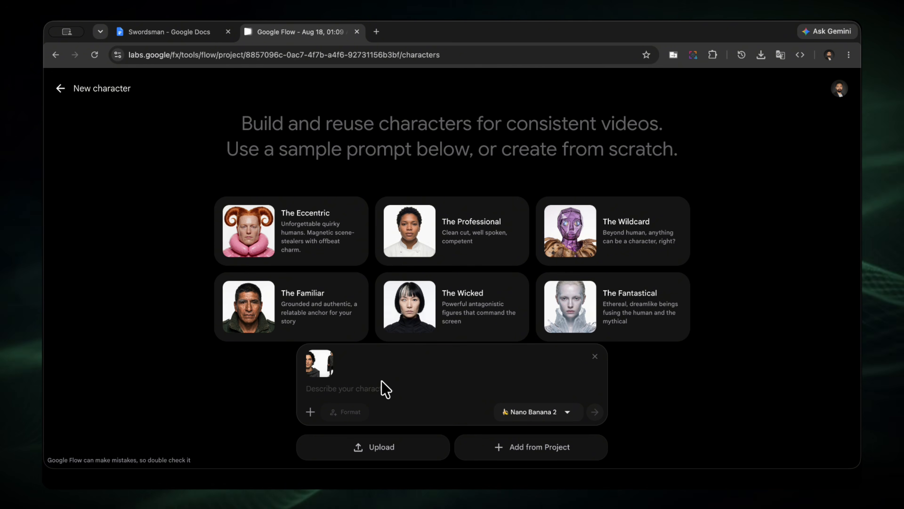
click(389, 388)
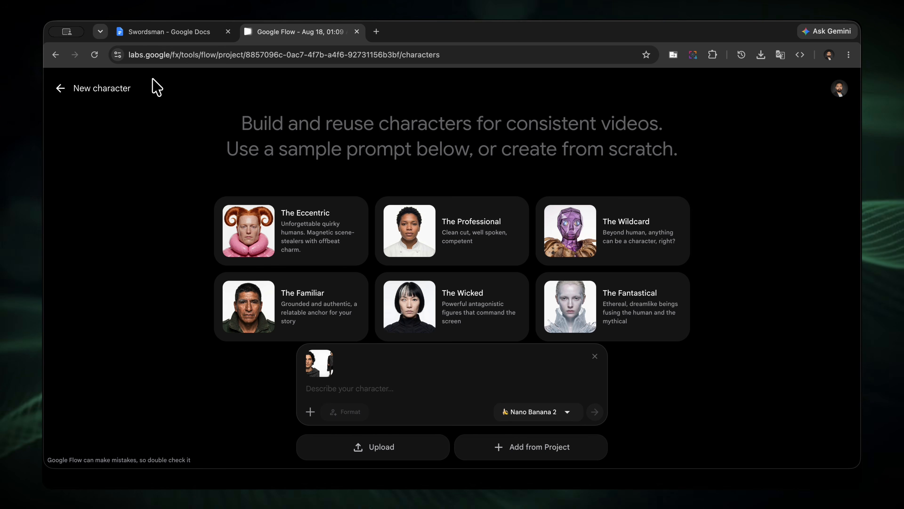
Copy the character creation direction text from the Swordsman Google Doc into the new character's description in Google Flow.
click(190, 33)
scroll(391, 367, down, 10)
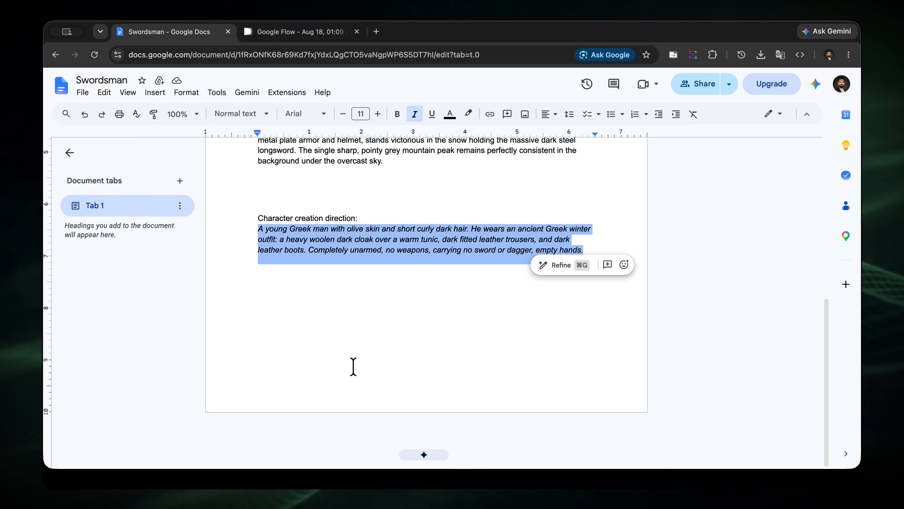
click(338, 239)
drag(258, 228, 591, 257)
key(ctrl+c)
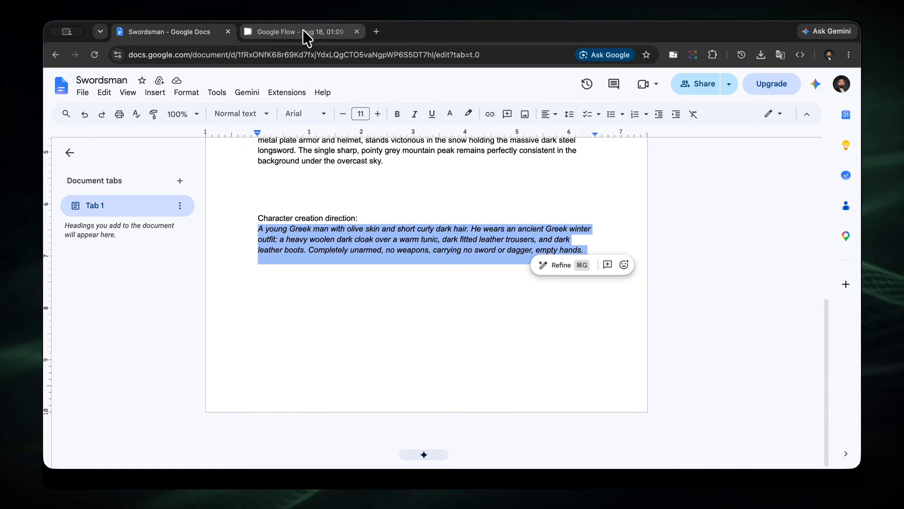
click(306, 35)
click(429, 383)
key(ctrl+v)
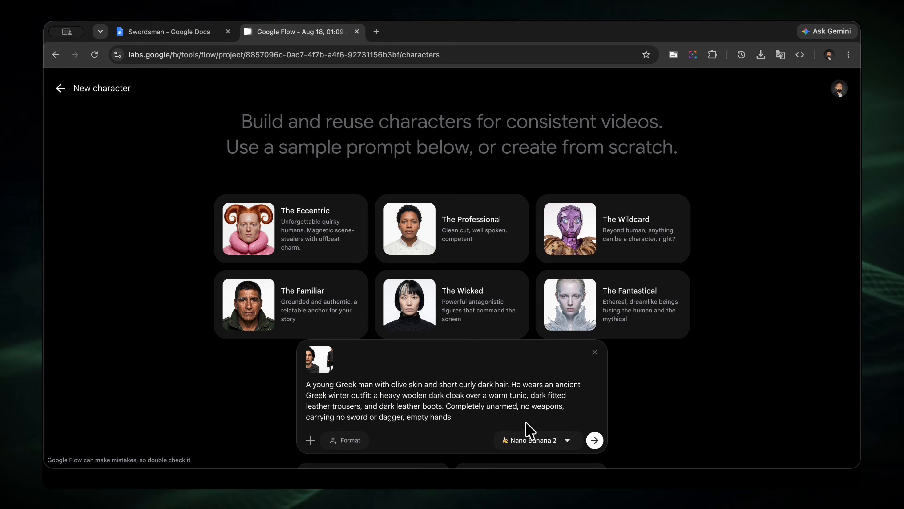
Generate the character portrait with the Nano Banana Pro model.
click(569, 442)
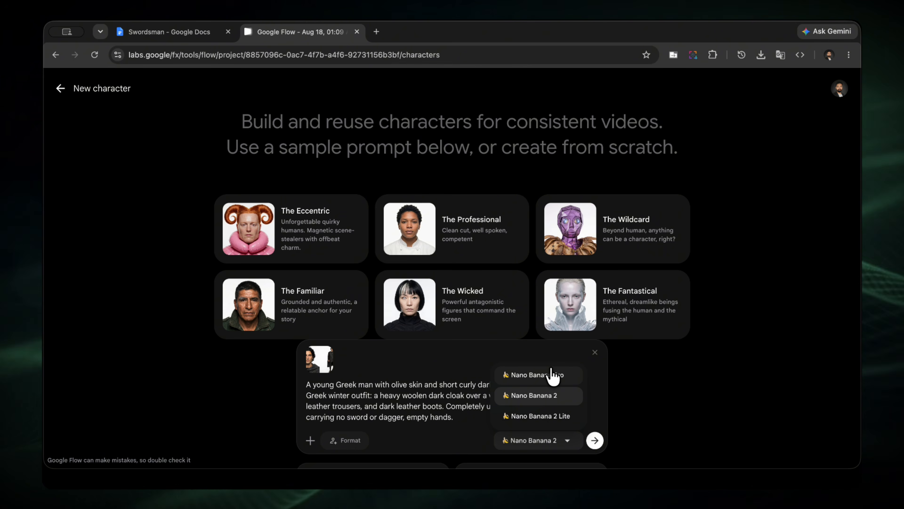
click(550, 374)
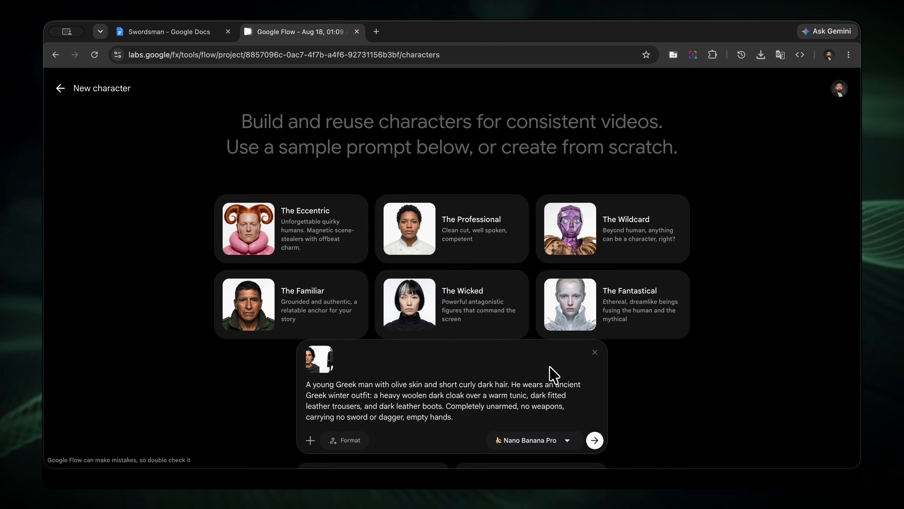
click(594, 440)
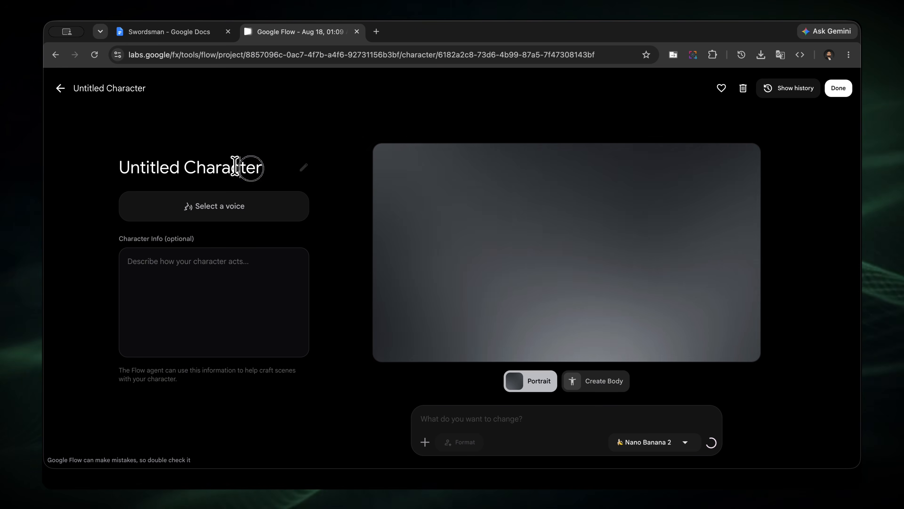
Name the character Nikos, preview the Sadaltager voice and assign it to the character.
click(235, 167)
text(Nikos)
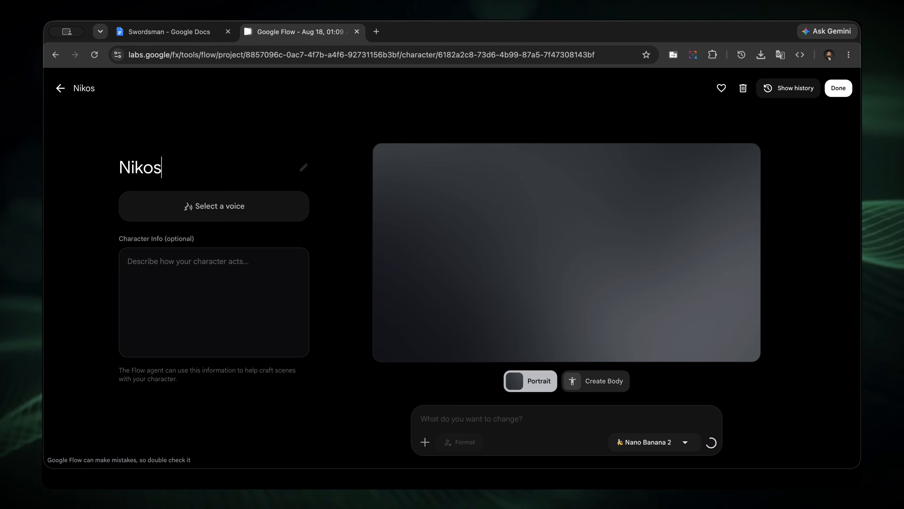
click(249, 211)
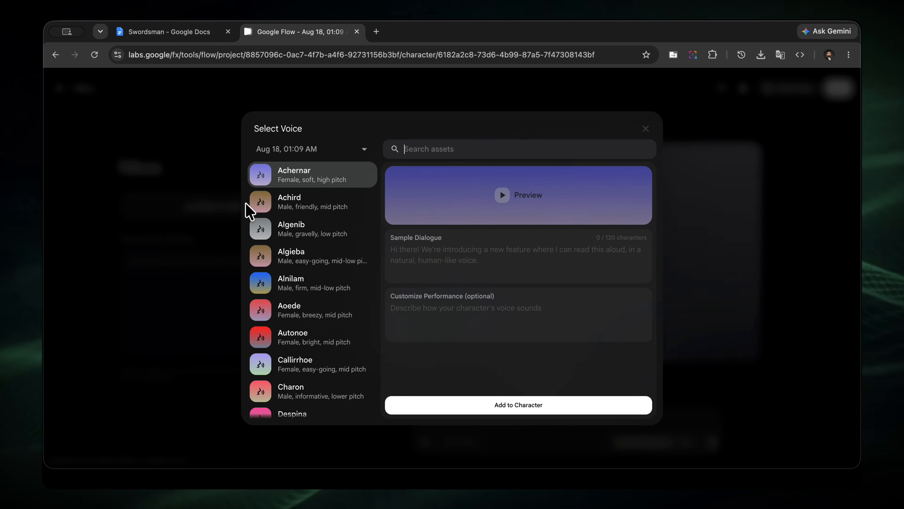
scroll(357, 308, down, 15)
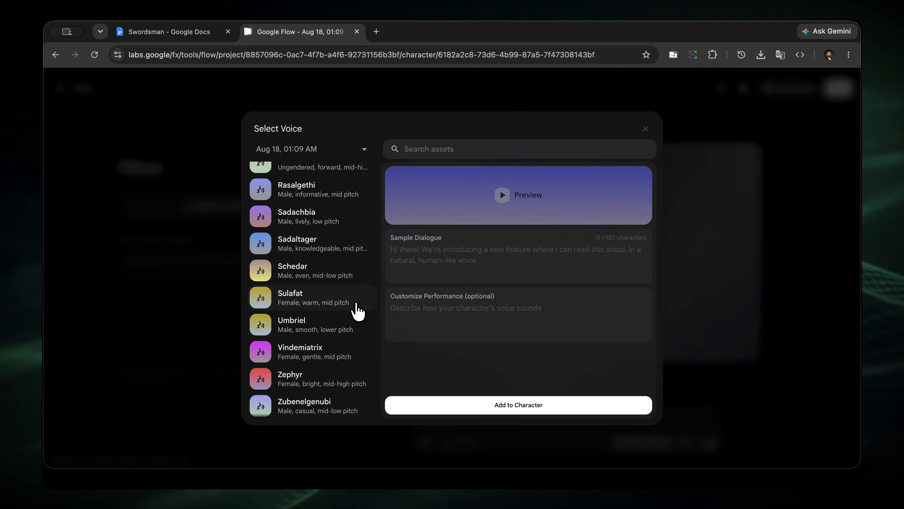
click(294, 248)
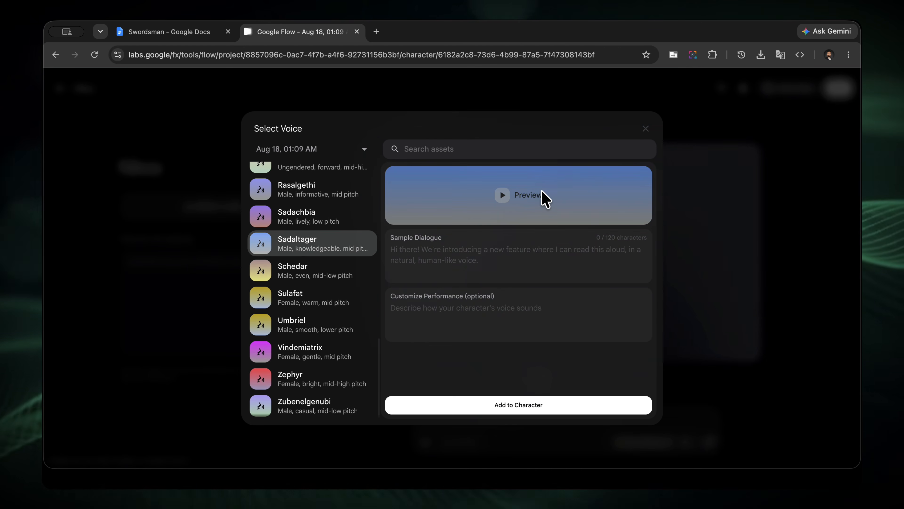
click(502, 197)
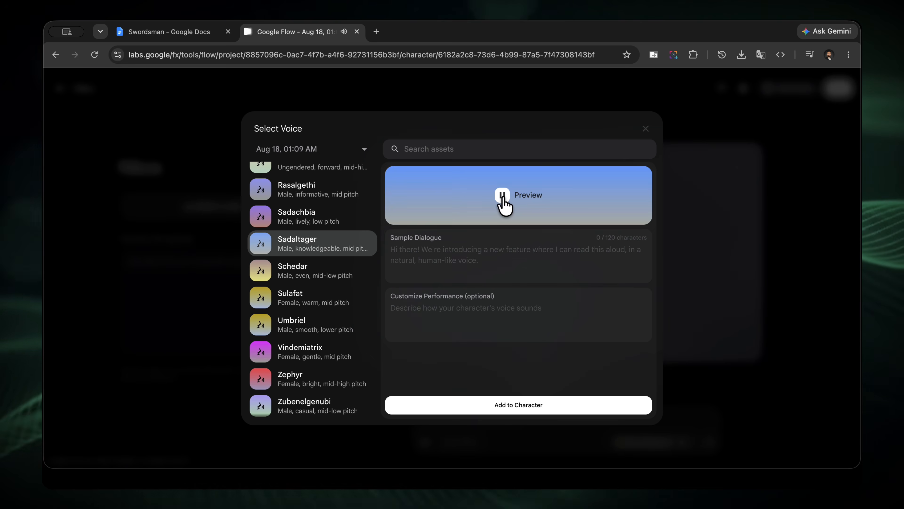
click(512, 406)
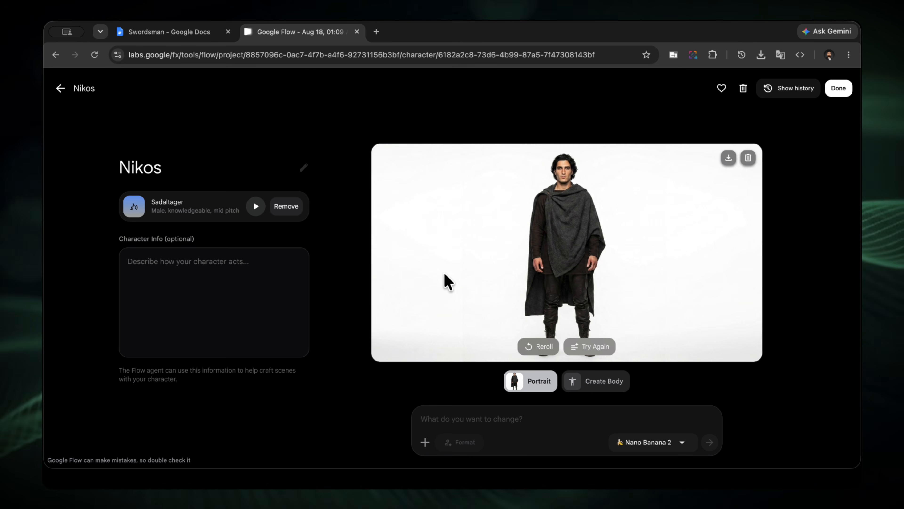
Add the cloaked man's character sheet from the project as Nikos's body image and finish the character.
click(601, 383)
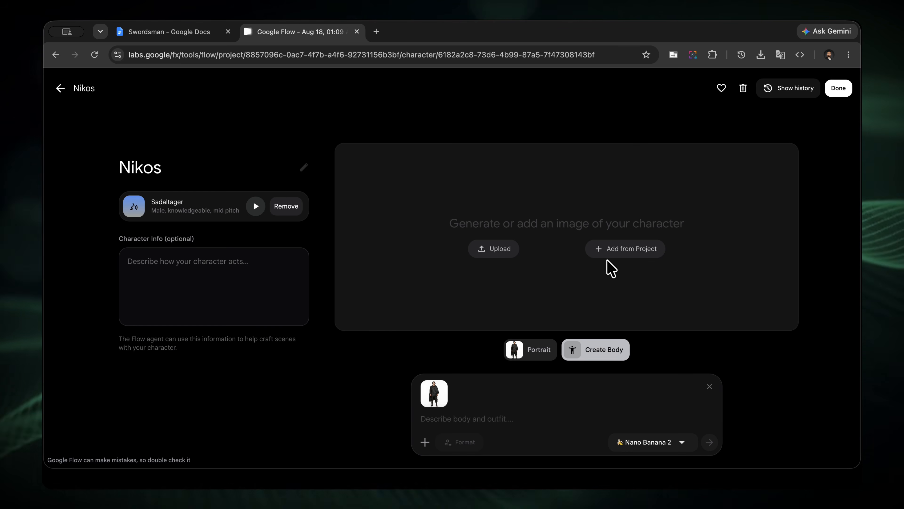
click(618, 252)
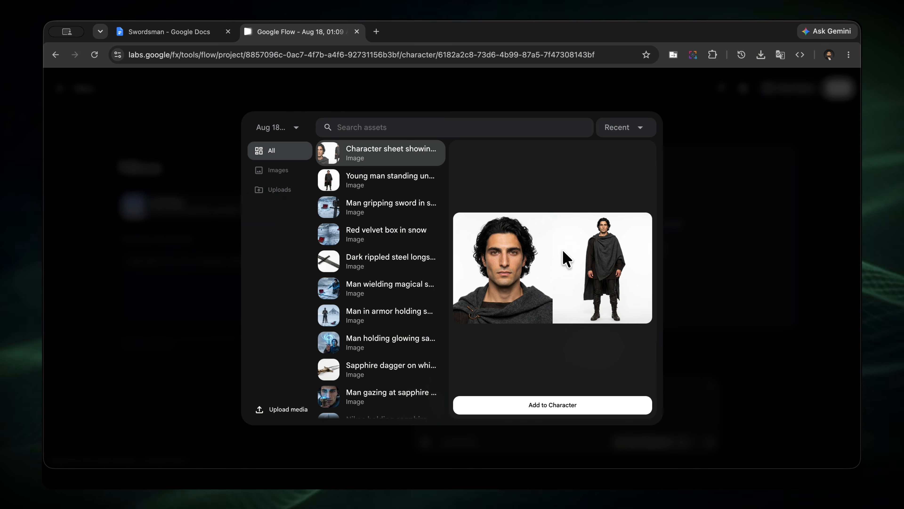
click(527, 403)
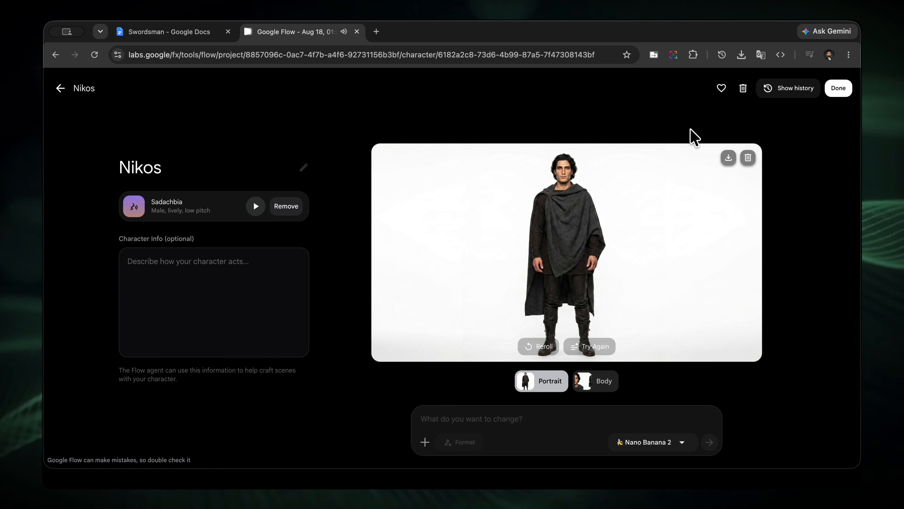
click(837, 89)
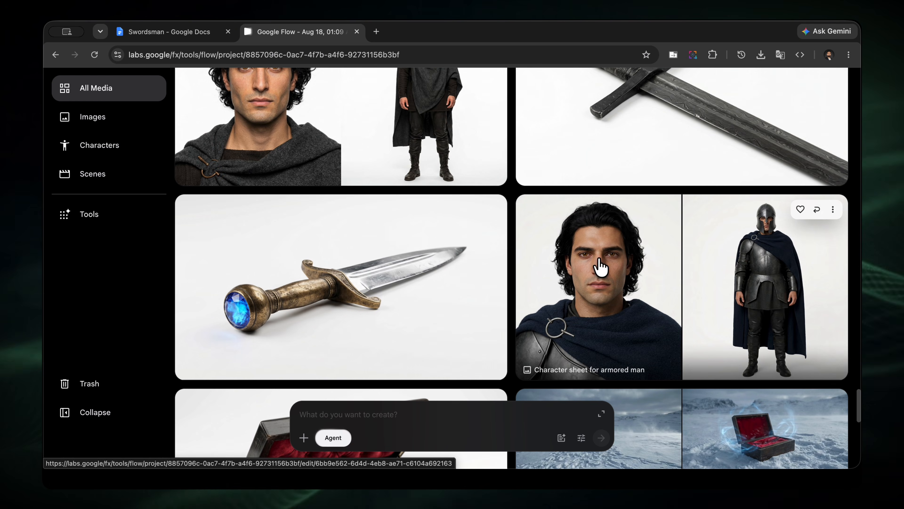
Move the armored man's character sheet and two unused ebony dagger box product shots to the trash.
click(833, 210)
click(806, 451)
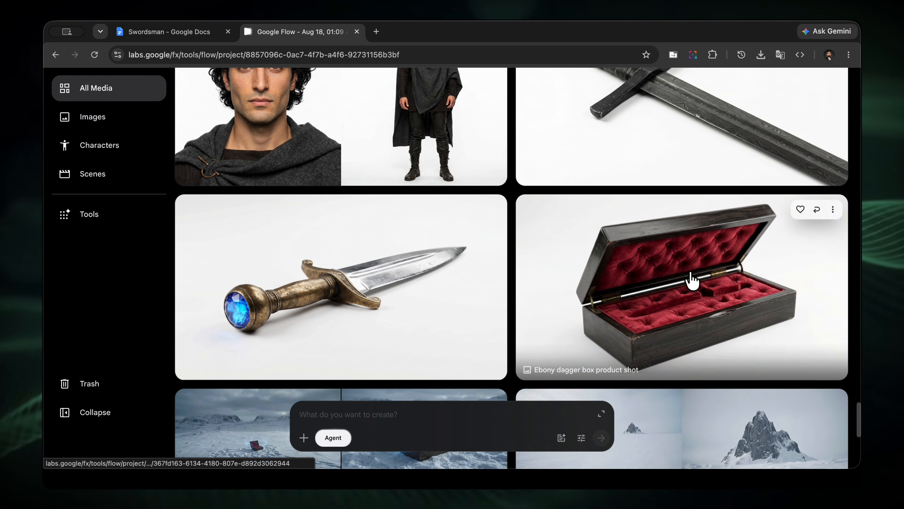
scroll(693, 280, down, 5)
scroll(693, 279, up, 10)
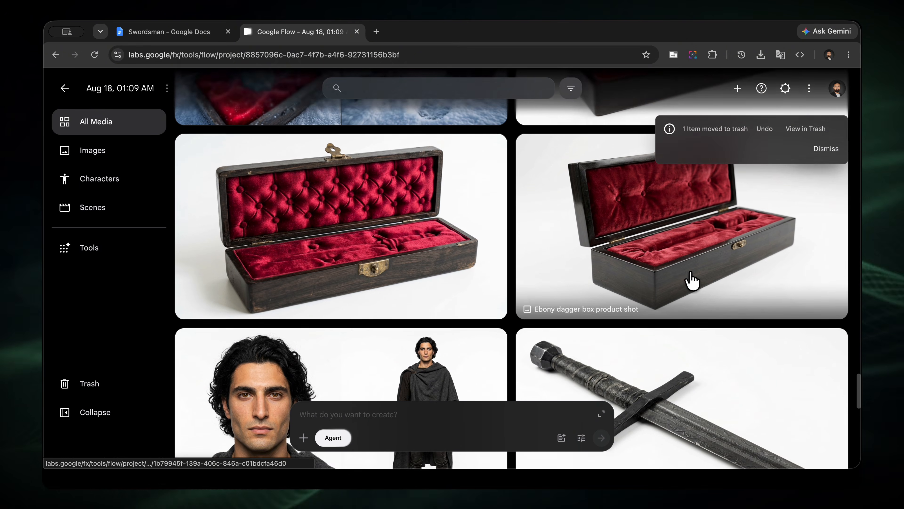
click(492, 159)
click(463, 461)
scroll(676, 329, down, 5)
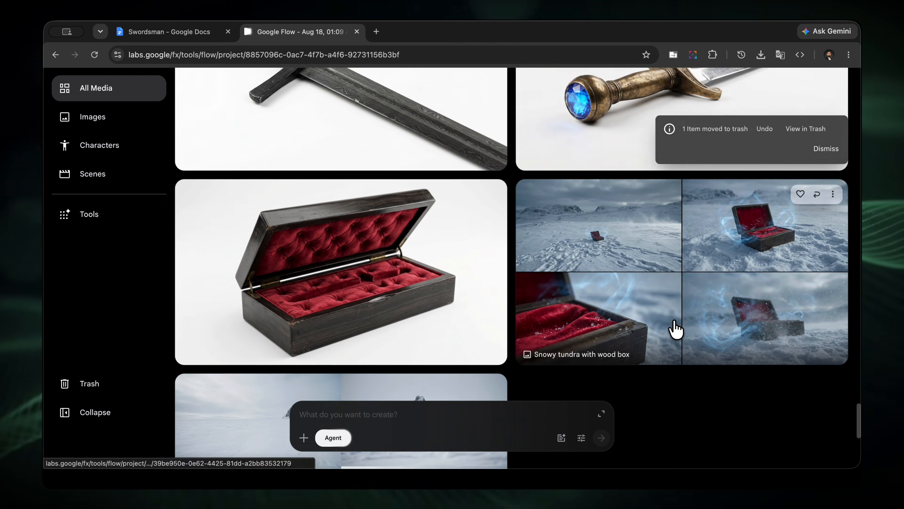
scroll(761, 271, up, 1)
click(489, 205)
click(508, 461)
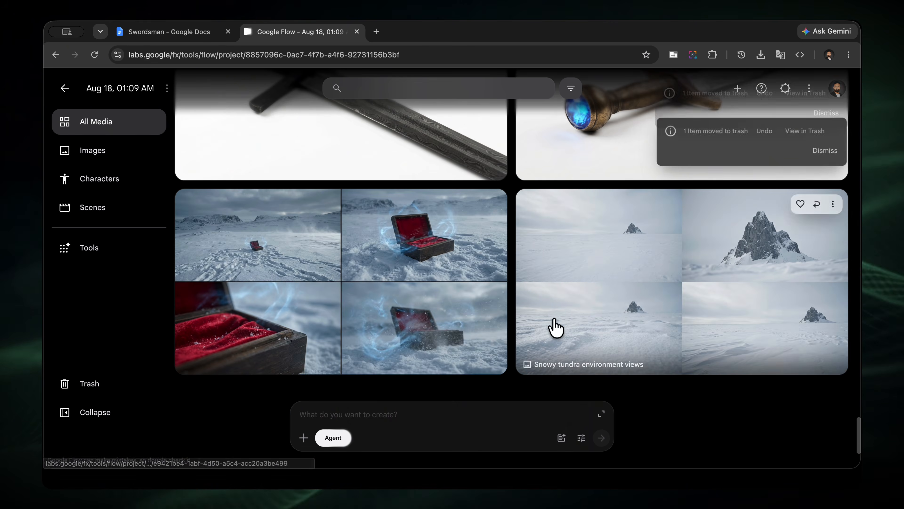
Trash the ebony dagger box shot with the dagger-shaped inlay and the four-frame snow sheet beside it.
scroll(555, 327, up, 5)
scroll(555, 327, up, 5)
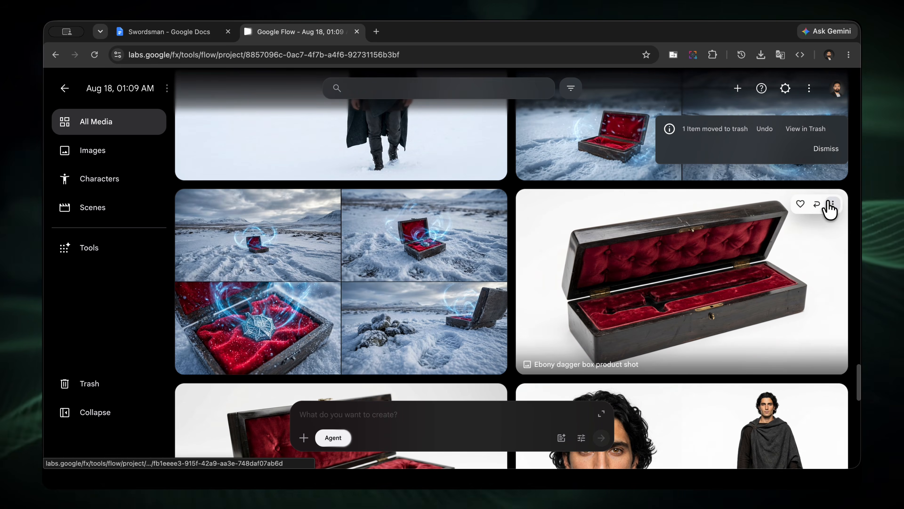
click(832, 204)
click(810, 446)
click(491, 203)
click(498, 445)
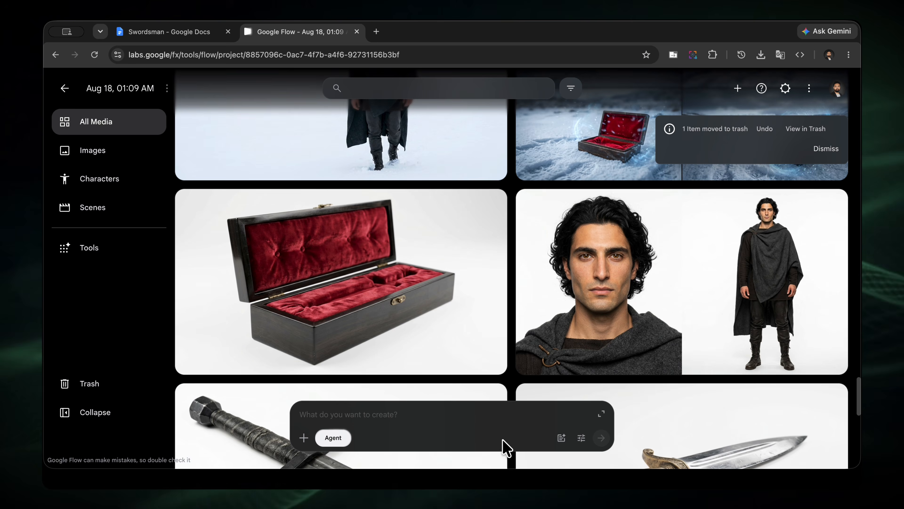
Add the "Man walking in snow" image to the creation prompt as a reference.
scroll(541, 290, up, 1)
scroll(541, 290, up, 3)
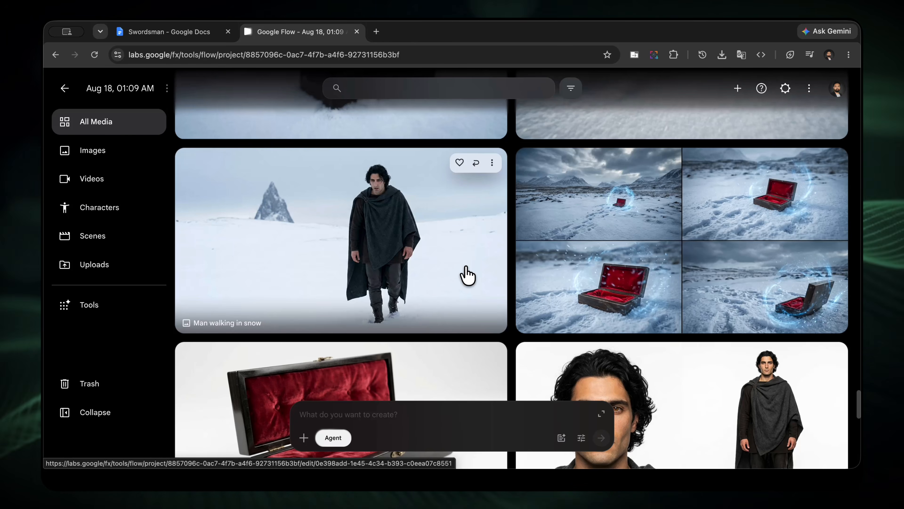
scroll(421, 280, down, 1)
scroll(377, 245, down, 2)
drag(376, 245, 373, 414)
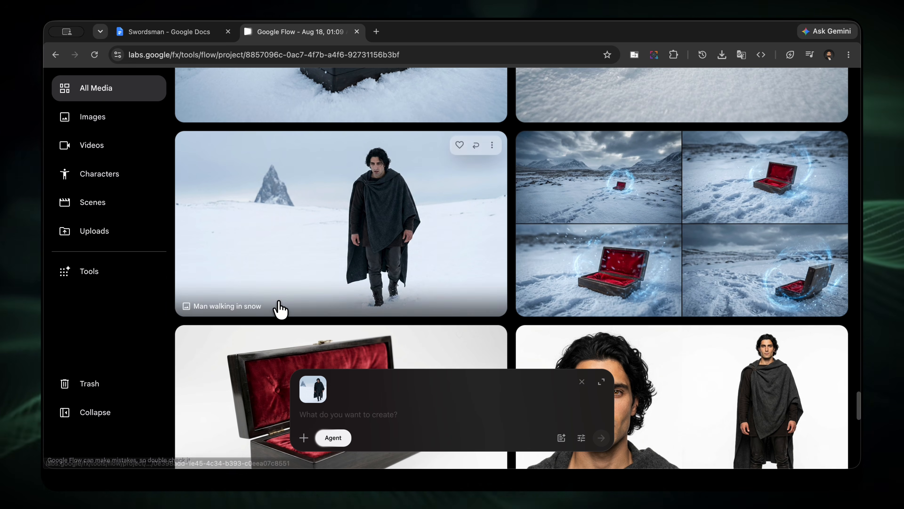
Copy the Scene 1: The Discovery description from the Swordsman Google Doc into the creation prompt in Google Flow.
click(214, 34)
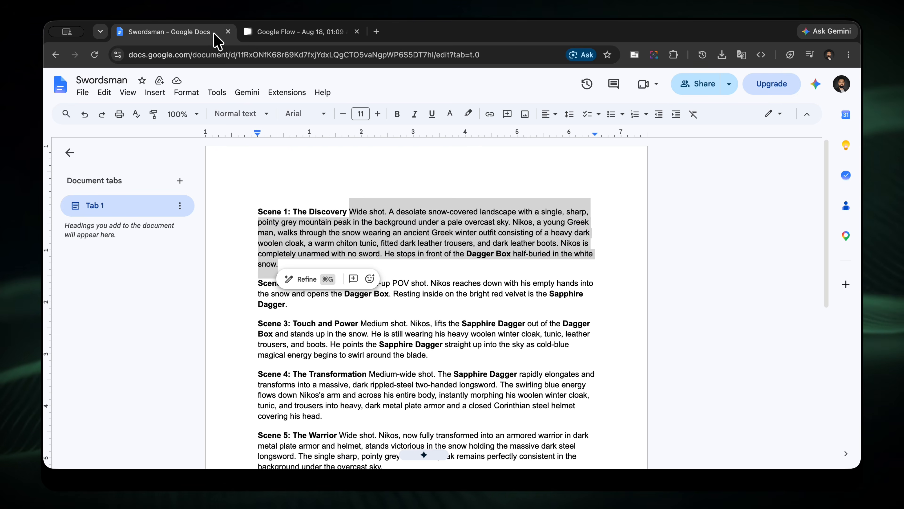
right_click(409, 222)
click(436, 186)
click(309, 35)
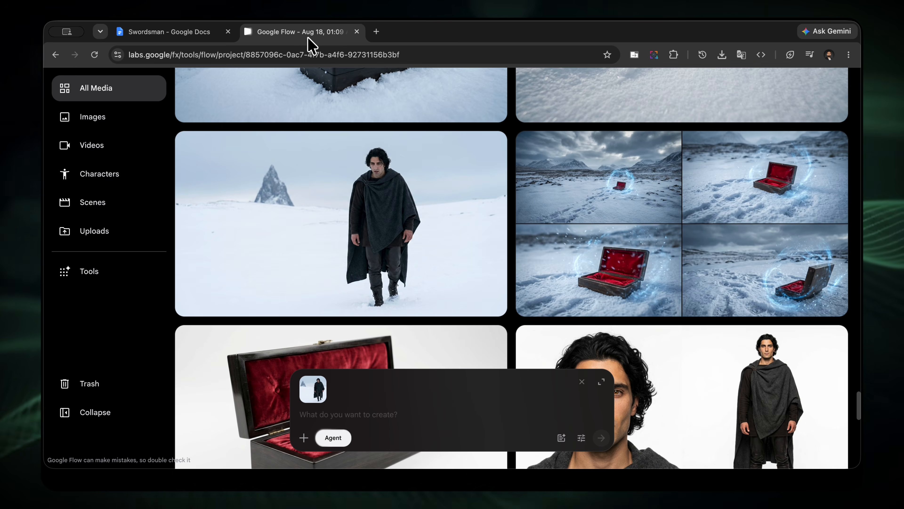
click(387, 412)
key(super+v)
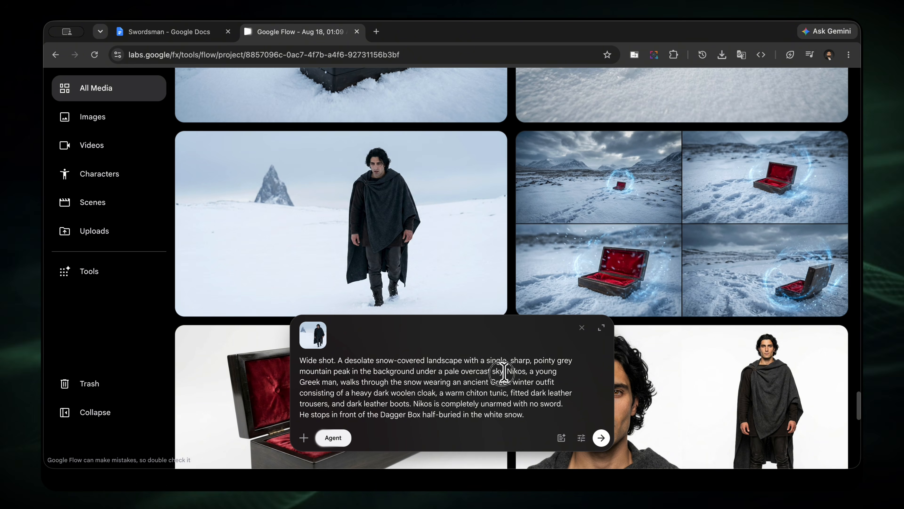
Reference the "Frozen glacial lake" image after the overcast sky phrase in the prompt.
text(@)
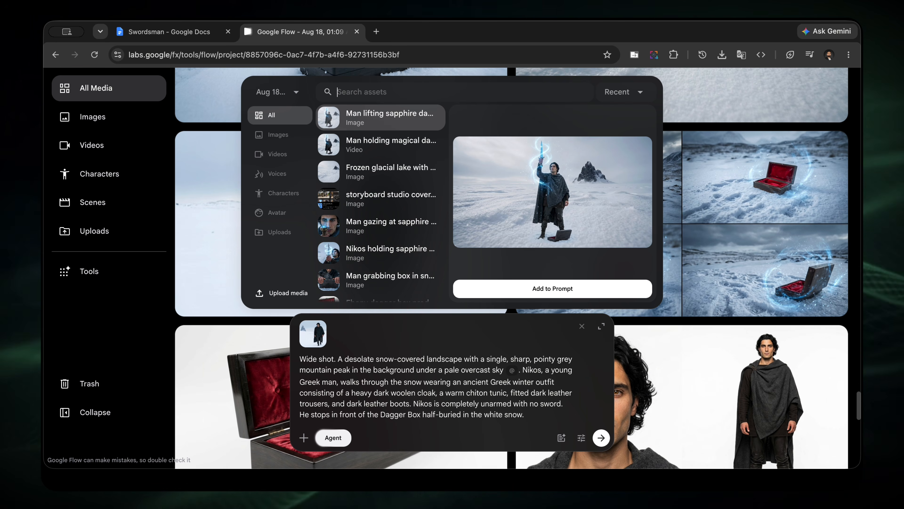
key(Down)
key(Down)
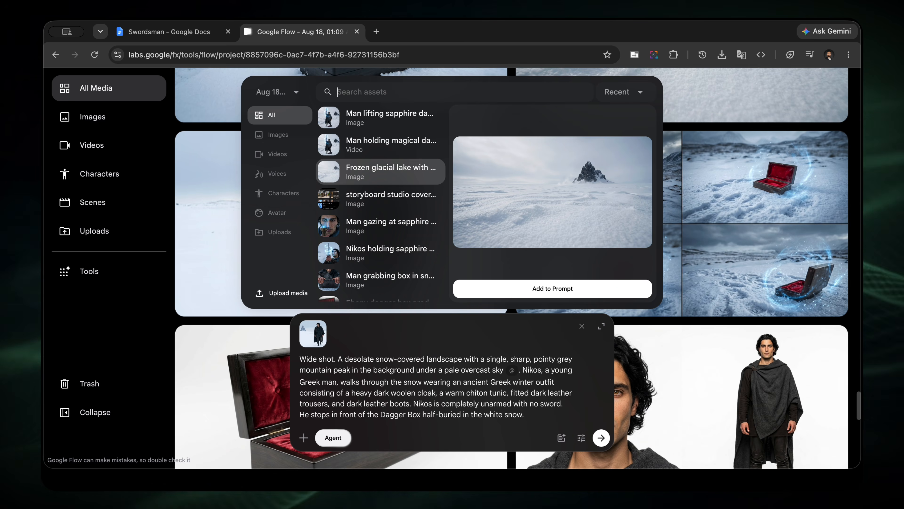
key(Return)
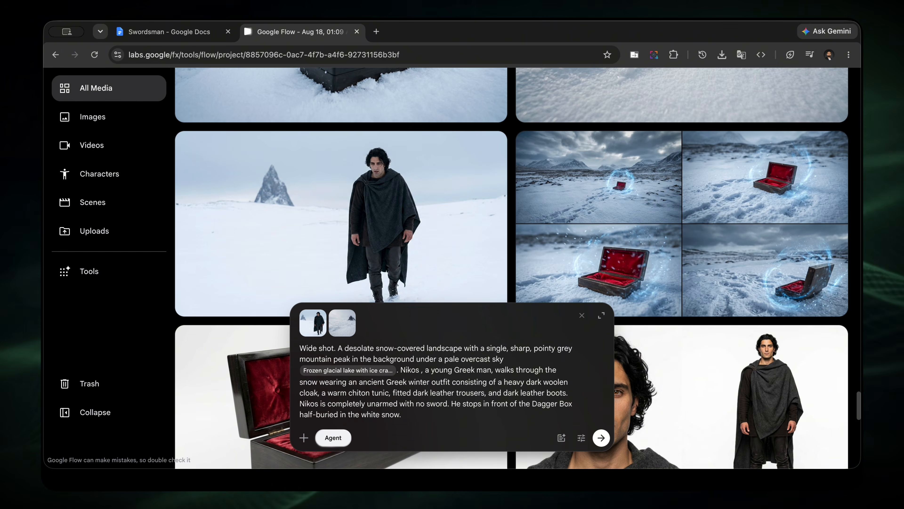
Find the Nikos character among the project assets and reference it after his name in the prompt.
text(@niko)
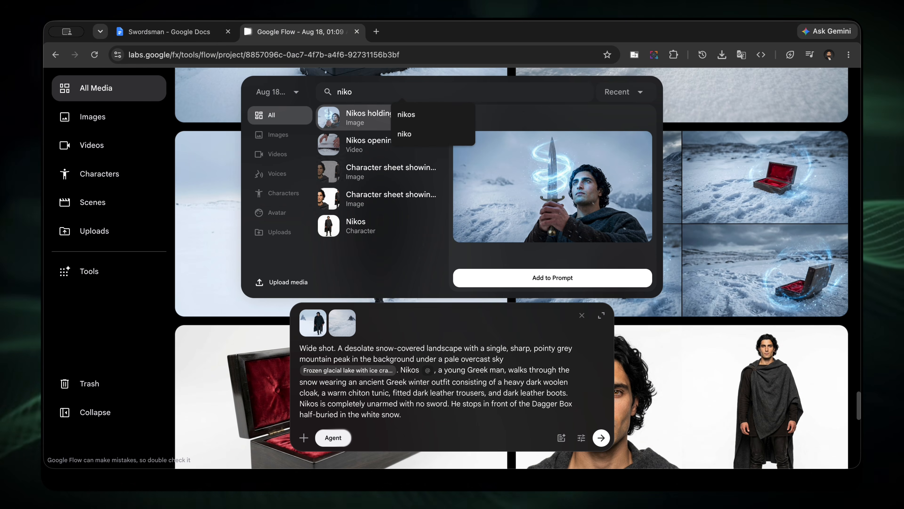
key(Down)
key(Escape)
key(Down)
key(Down)
key(Down)
key(Down)
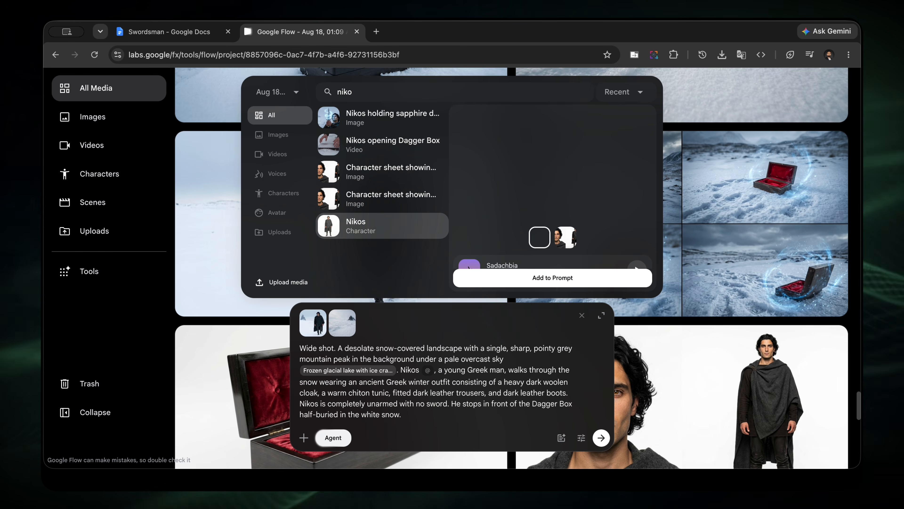
key(Return)
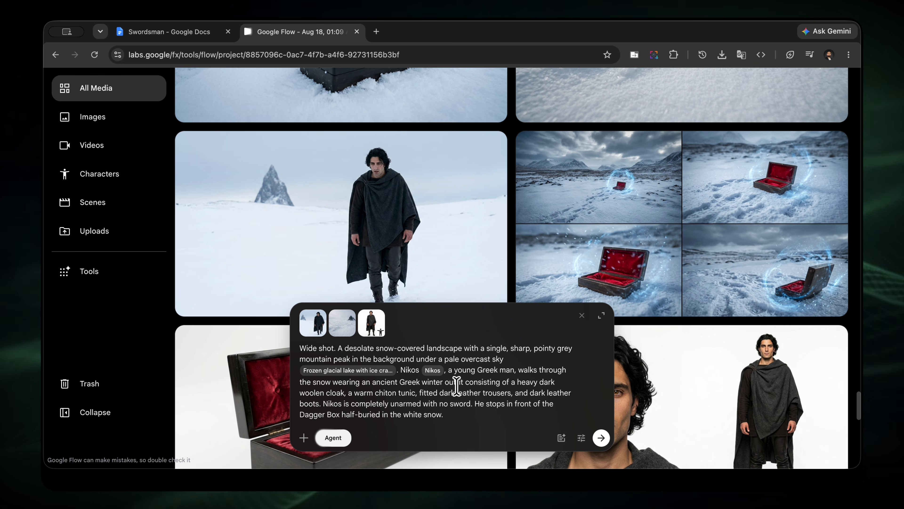
Reference the "Saved Frame from Man walks in snowy landscape" image at the end of the prompt.
click(449, 416)
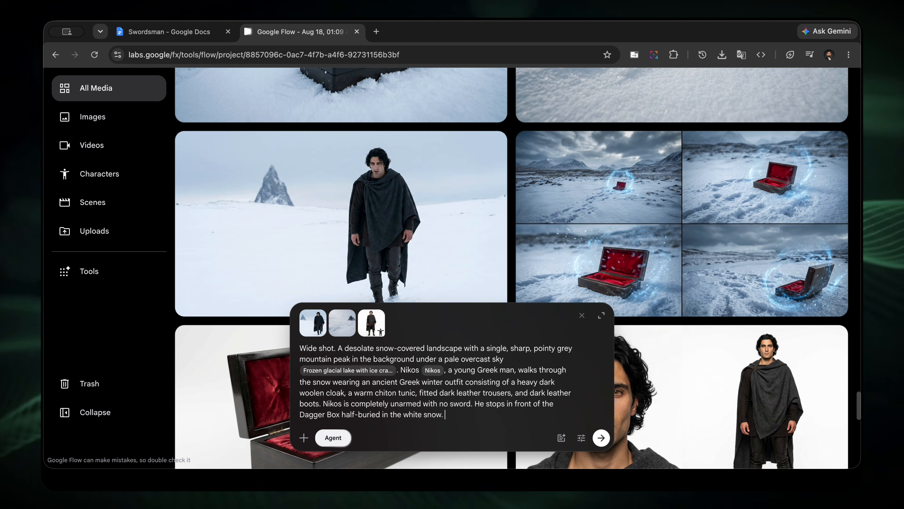
text(@)
scroll(403, 210, down, 10)
click(402, 210)
click(526, 280)
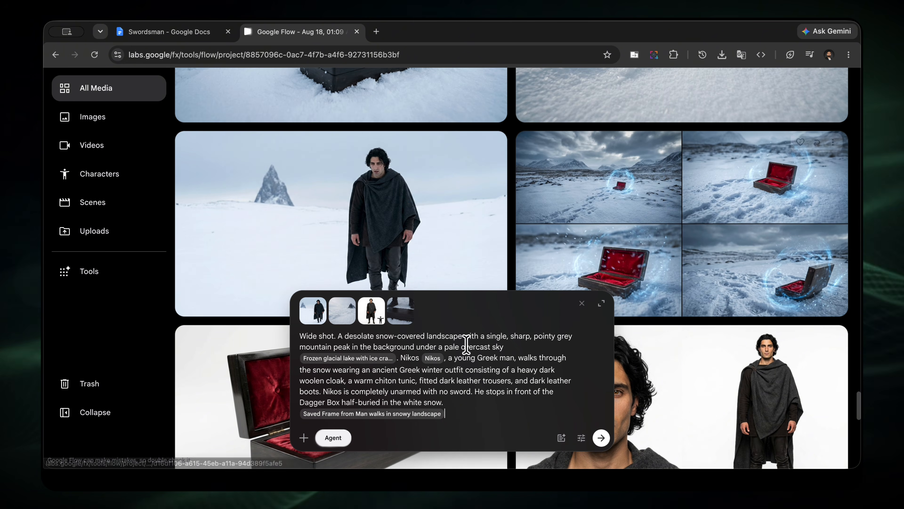
Submit the Scene 1 prompt, reply "sure" to switching to Omni Flash, and approve the single video generation.
click(602, 438)
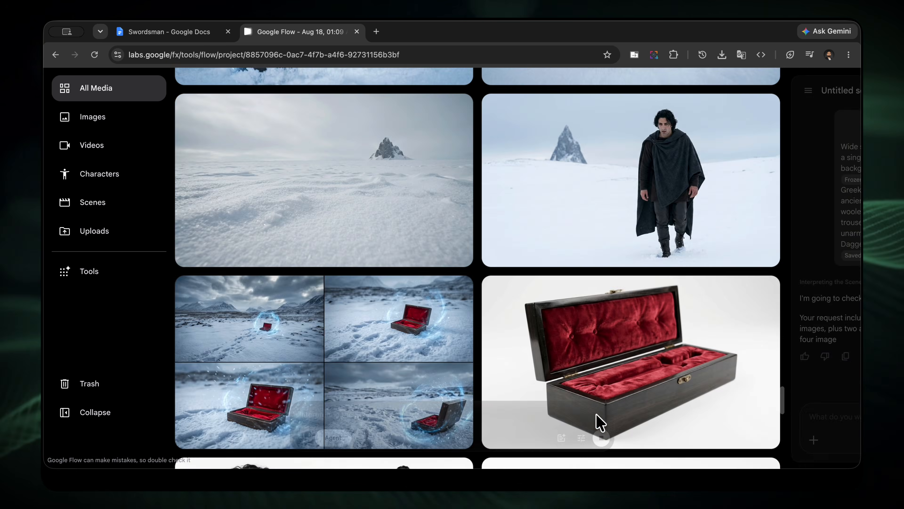
text(su)
key(Return)
scroll(541, 272, down, 1)
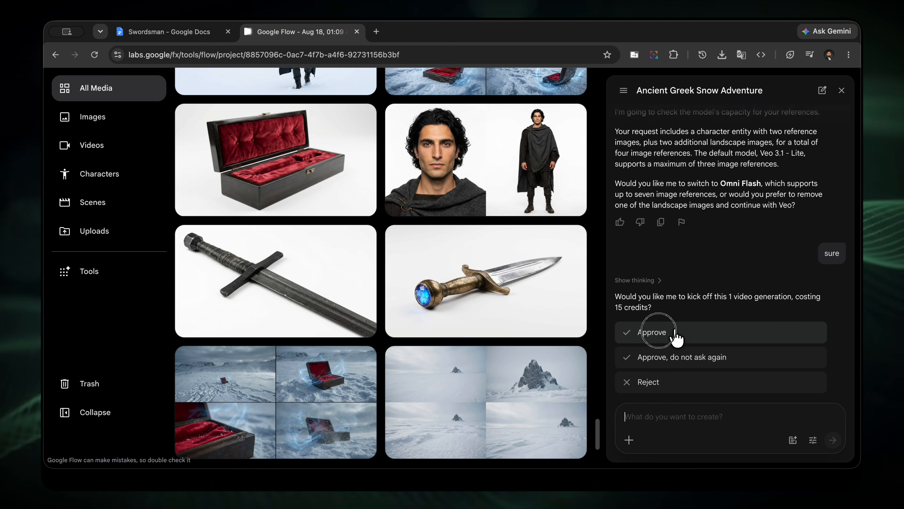
click(650, 331)
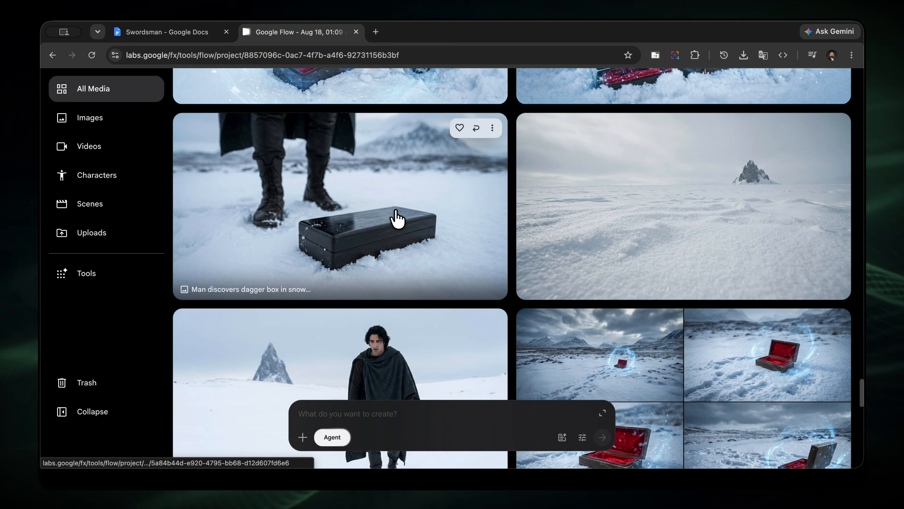
Open the "Man discovers dagger box in snow" image and write the edit prompt "background should be" with the "Frozen glacial lake" reference.
click(388, 224)
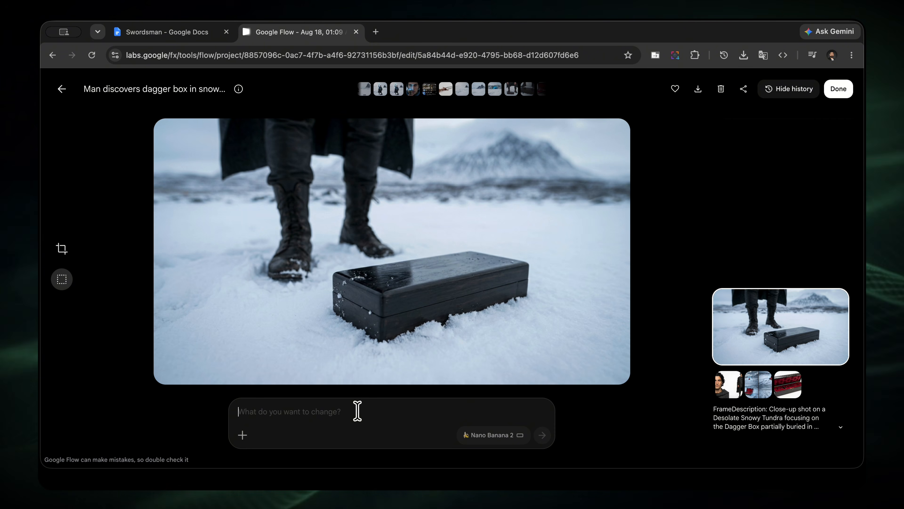
text(background shoul)
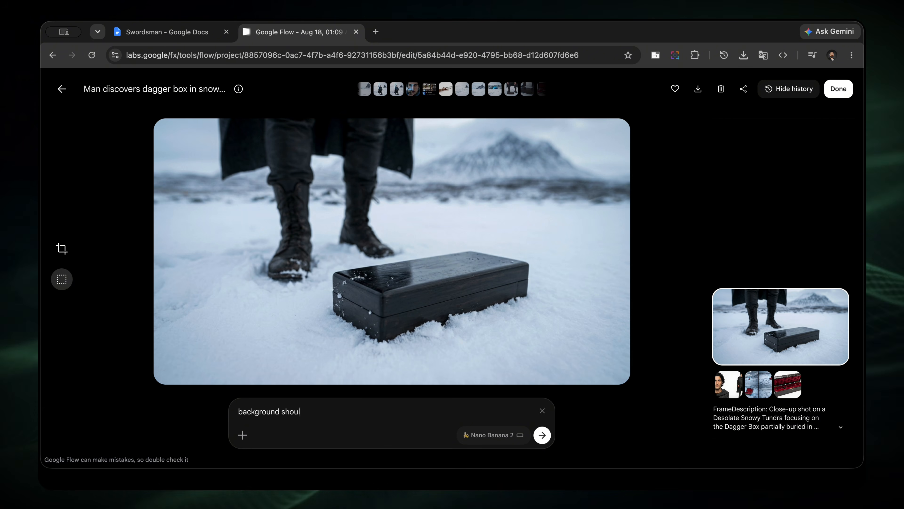
text(d be )
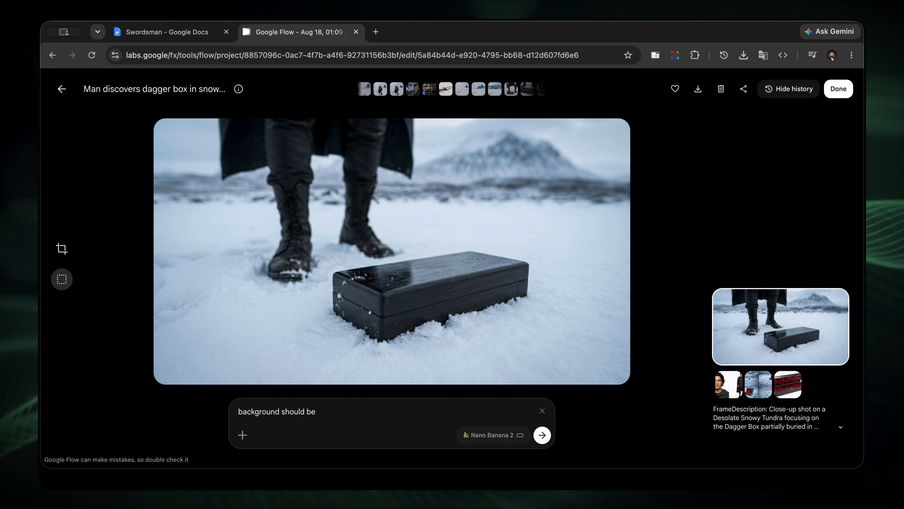
text(@)
key(Return)
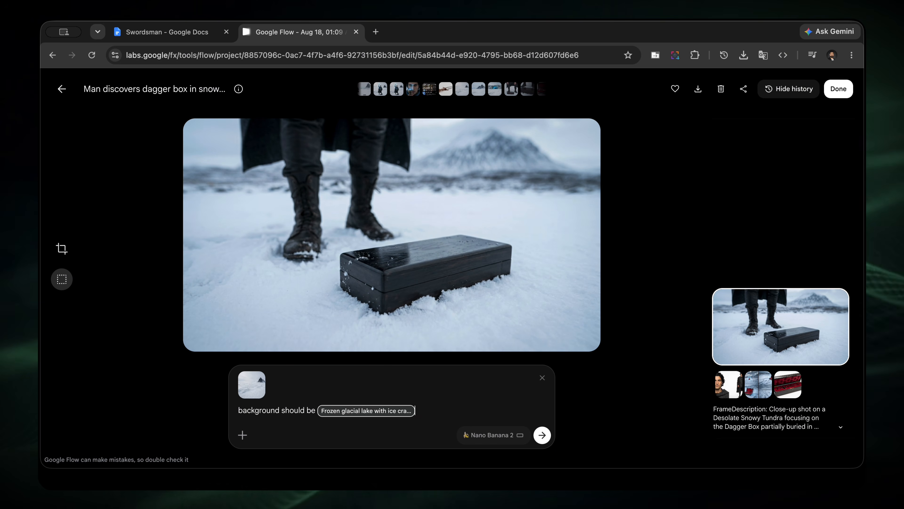
Switch the edit model to Nano Banana Pro and generate the background change.
click(508, 437)
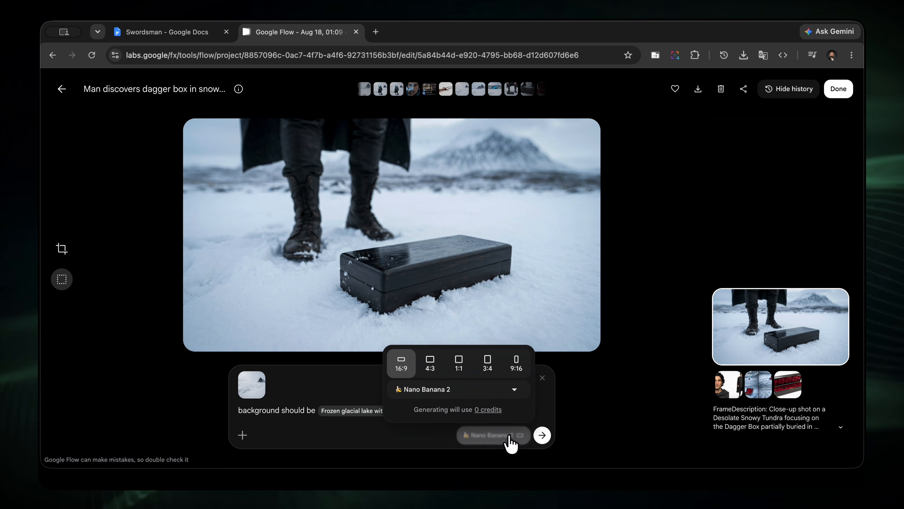
click(498, 390)
click(478, 322)
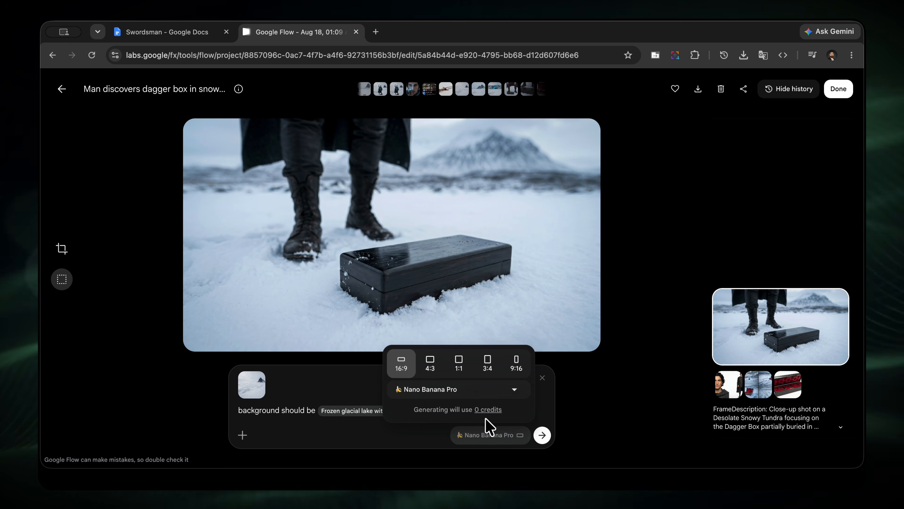
click(362, 405)
click(534, 431)
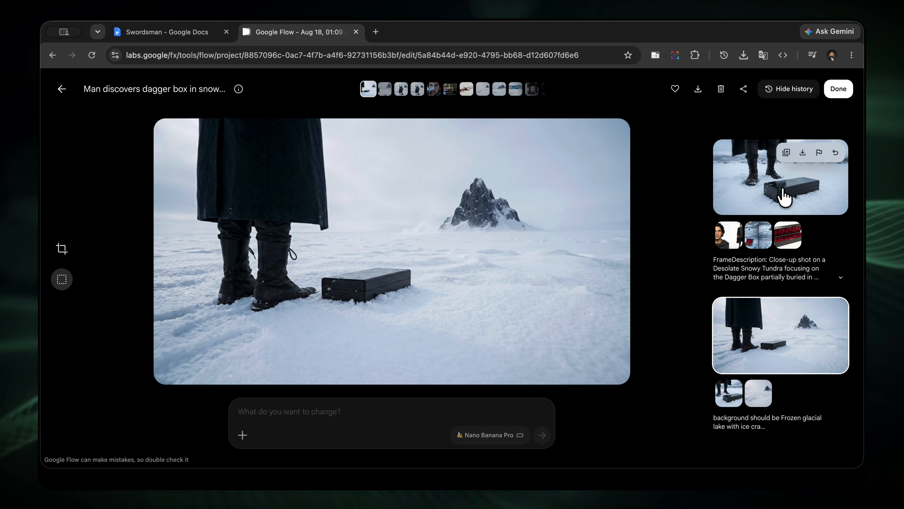
From the frame's original version, generate an edit prompted "exact same scene but background mountain should be" with a mountain image reference.
click(784, 196)
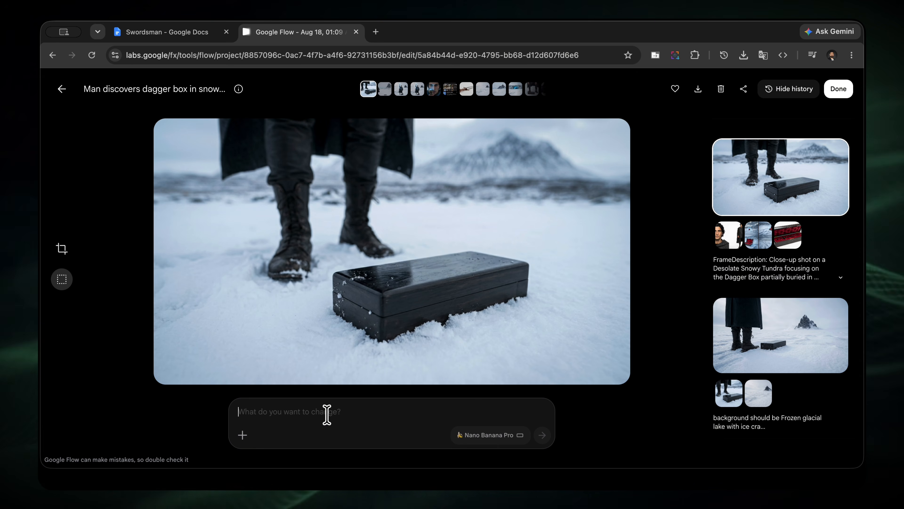
text(act same scene but backg)
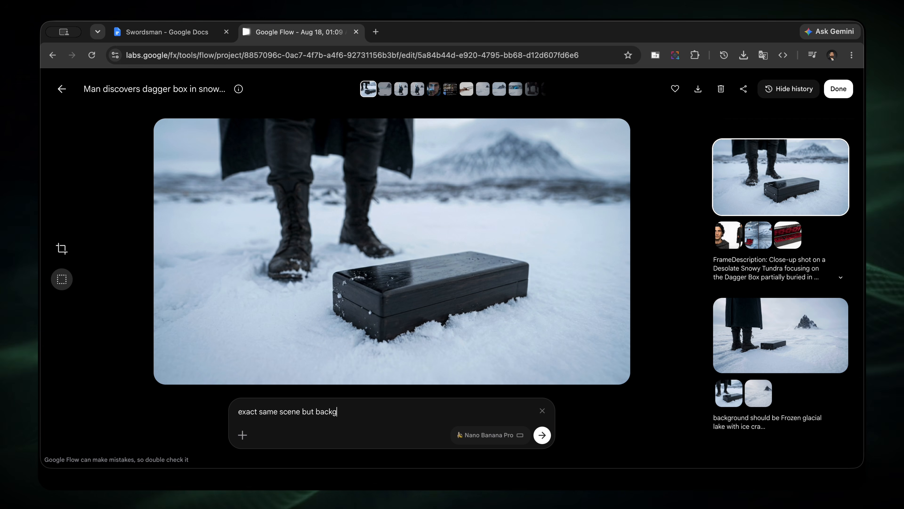
text(round mountain should be this one)
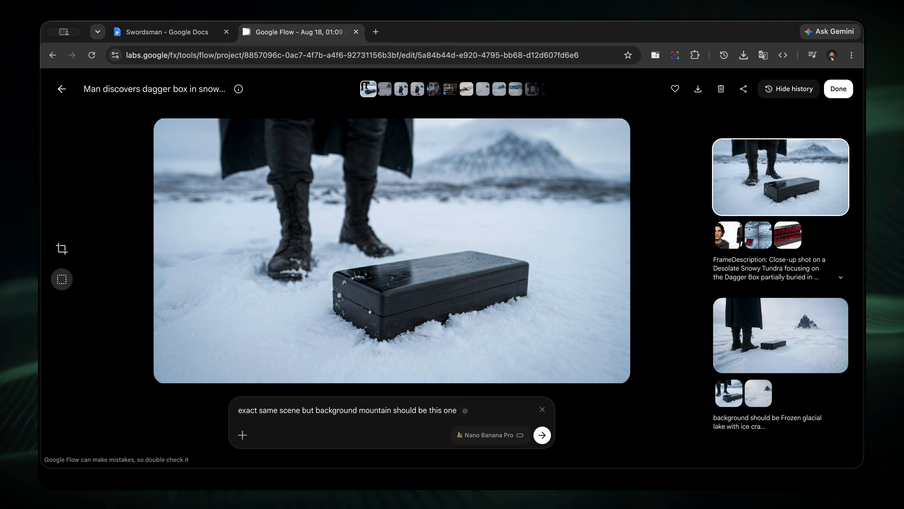
key(Return)
key(Return)
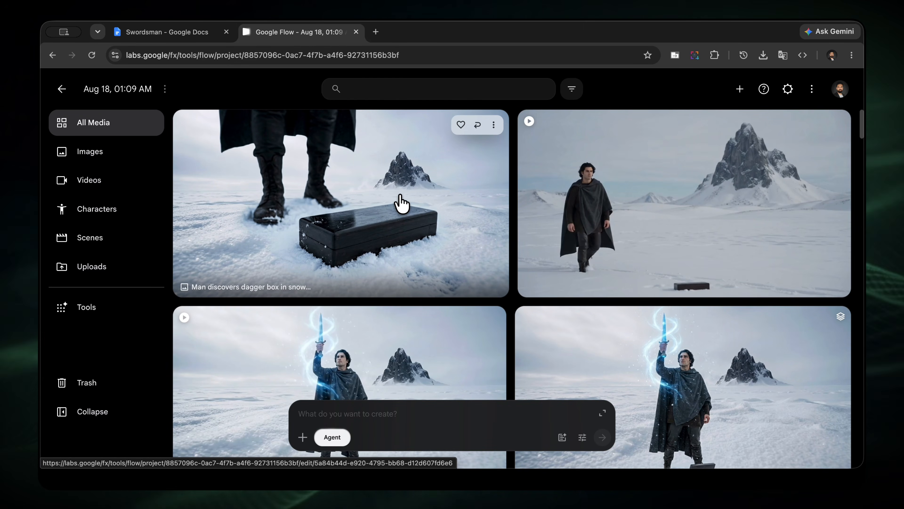
Start animating the "Man discovers dagger box in snow" image and paste the Scene 2 description from the Swordsman Google Docs script as its prompt.
right_click(402, 196)
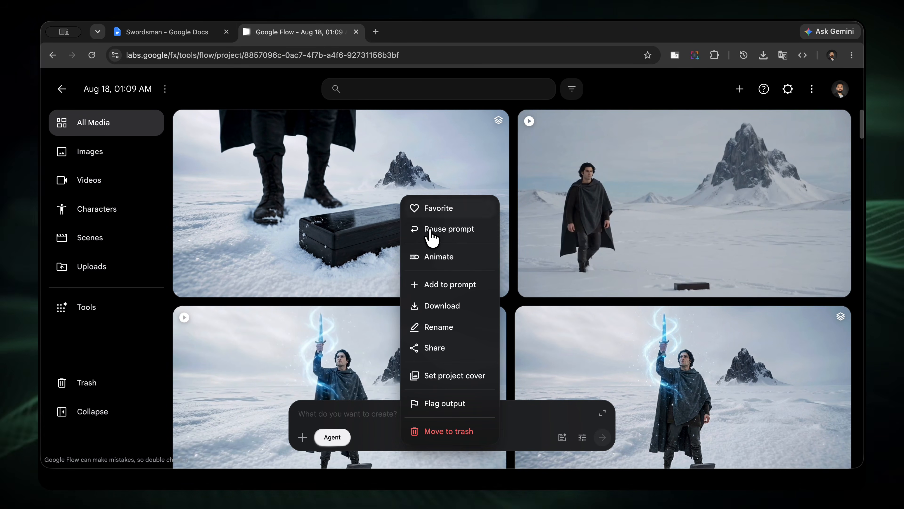
click(443, 261)
click(352, 410)
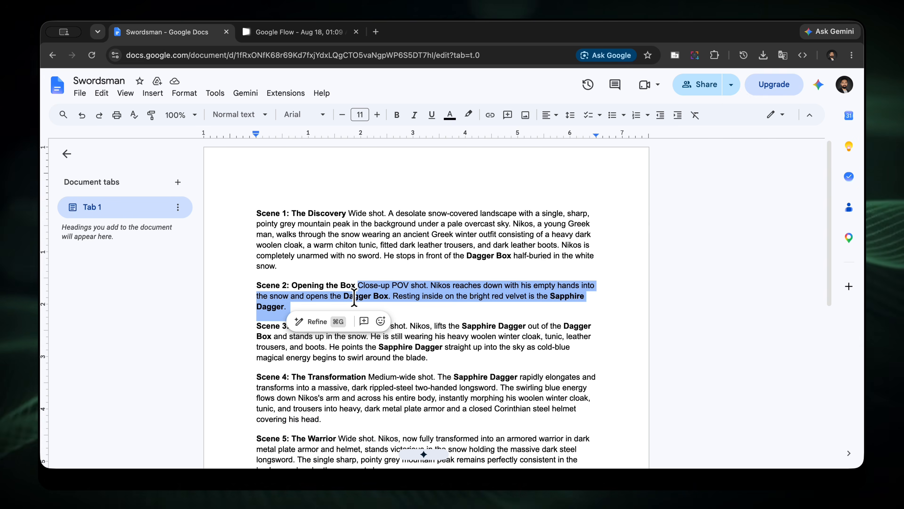
right_click(384, 94)
click(422, 127)
click(309, 34)
text(Close-up POV shot. Nikos reaches down with his empty hands into the snow and opens the Dagger Box. Resting inside on the bright red velvet is the Sapphire Dagger.)
Reference the Nikos character after "Nikos" and the open-box "Saved Frame from Untitled Scene" image after "Dagger Box" in the prompt.
click(388, 380)
text(@)
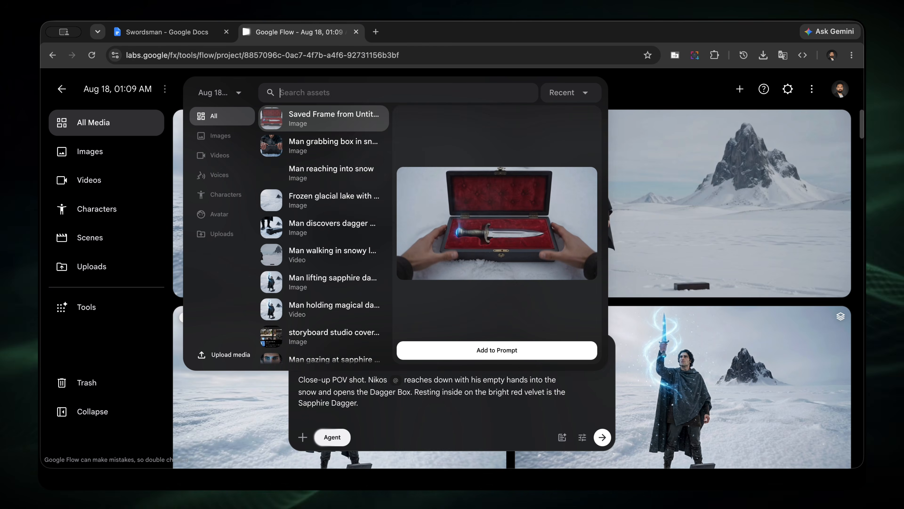
text(niko)
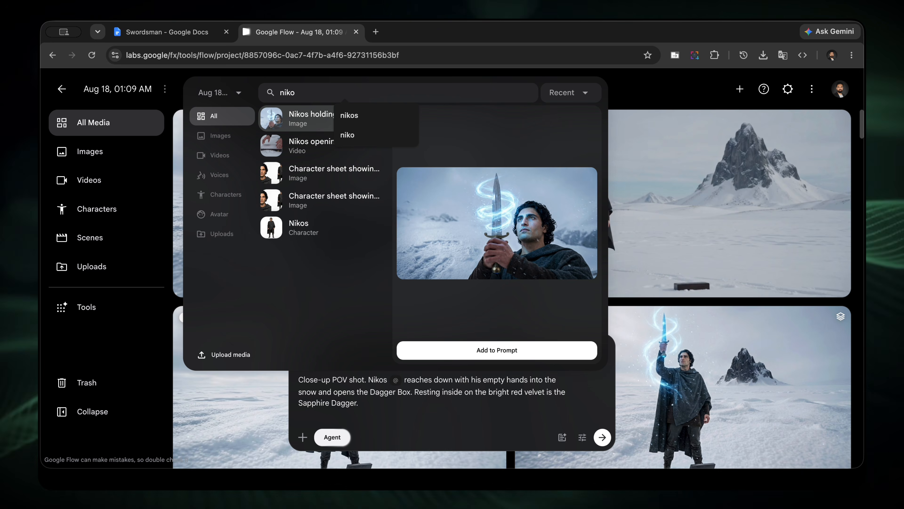
key(Down)
key(Down)
key(Down)
key(Down)
key(Return)
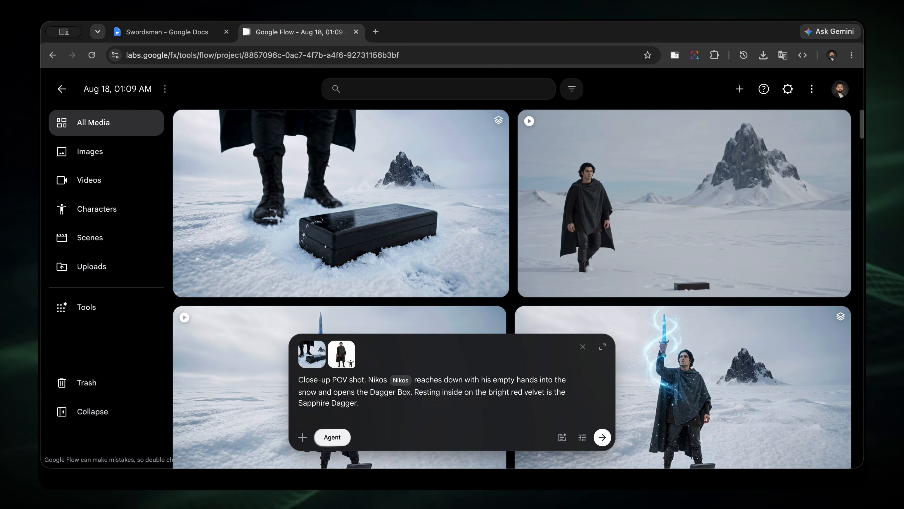
text(@)
key(Return)
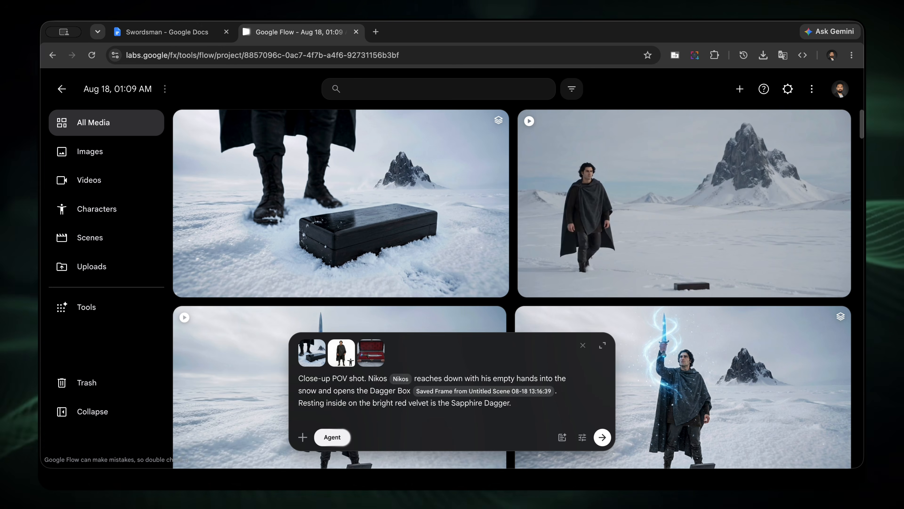
Submit the Scene 2 prompt, reply "sure" to switching to Omni Flash, and approve the single video generation.
click(602, 437)
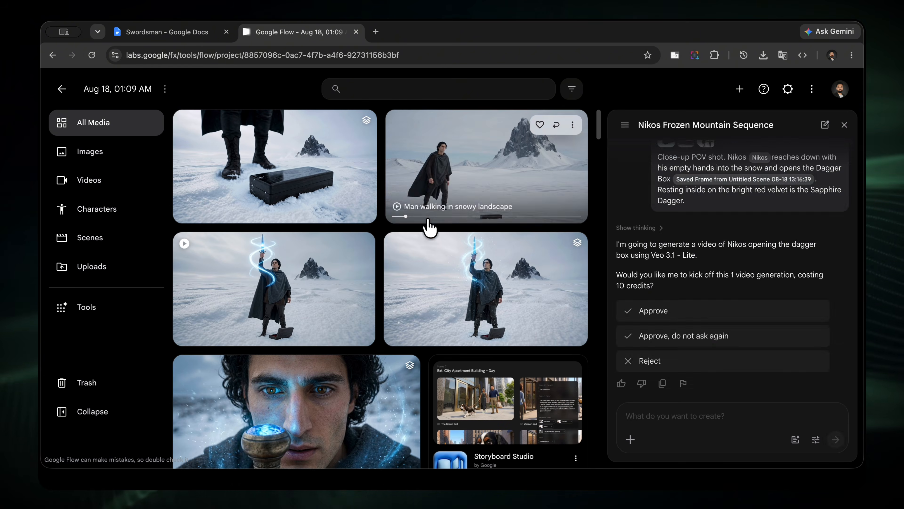
click(665, 317)
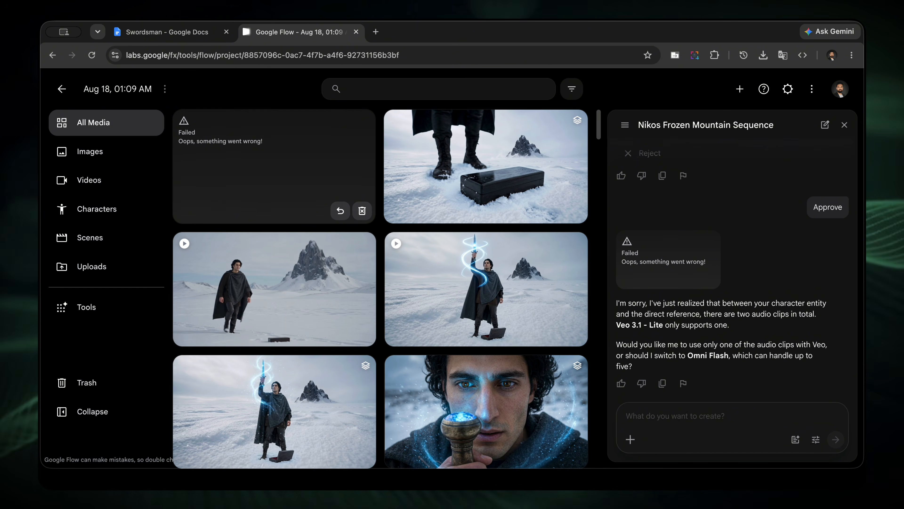
text(su)
key(Return)
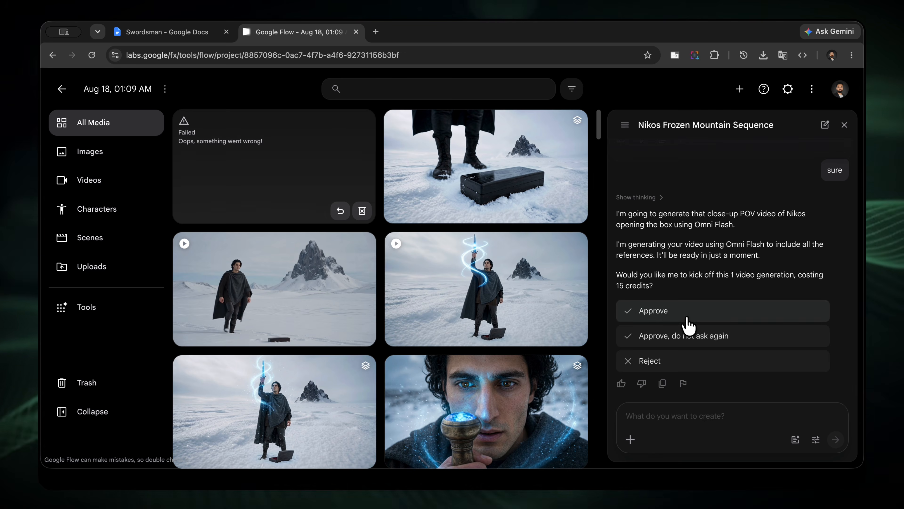
click(687, 313)
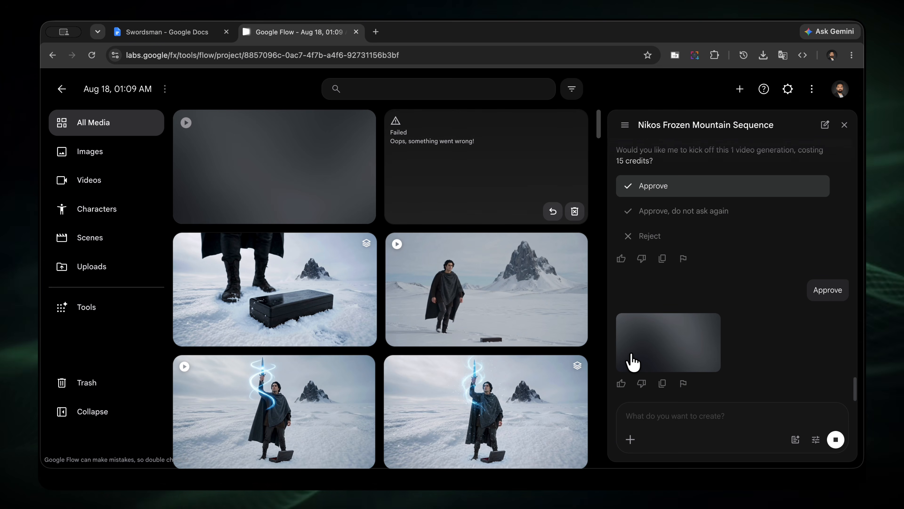
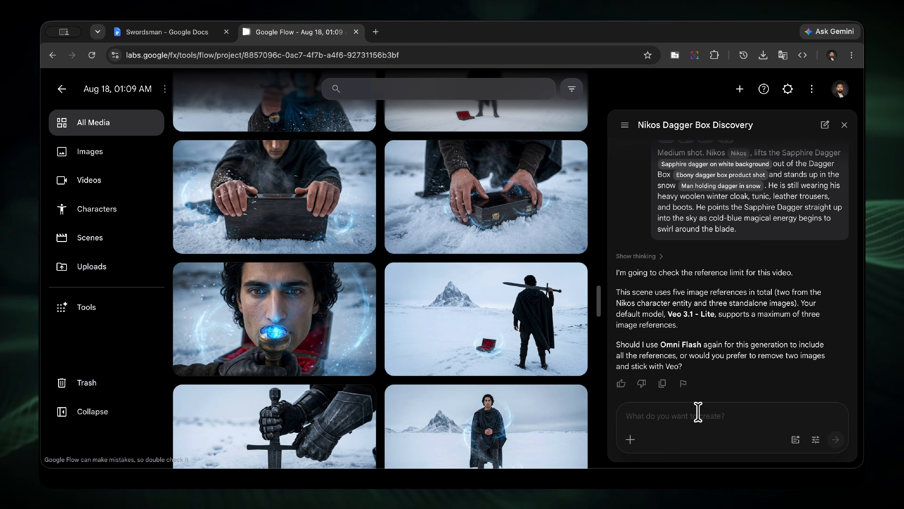
Reply "yes" to using Omni Flash for the Sapphire Dagger lifting scene and approve the single video generation.
click(698, 413)
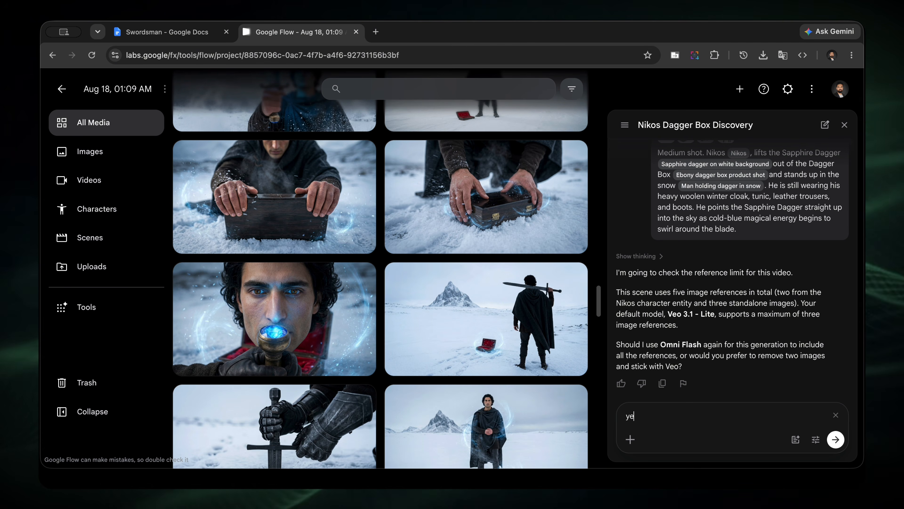
text(yes)
key(Return)
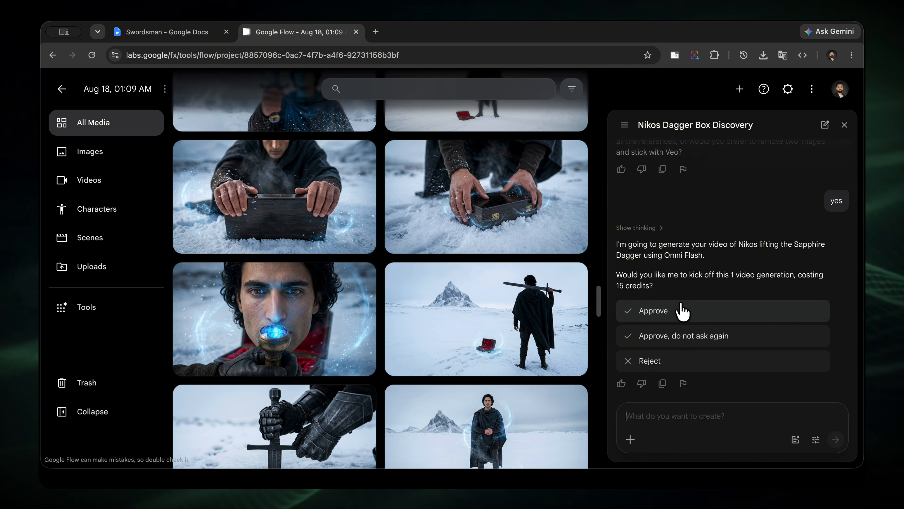
click(681, 311)
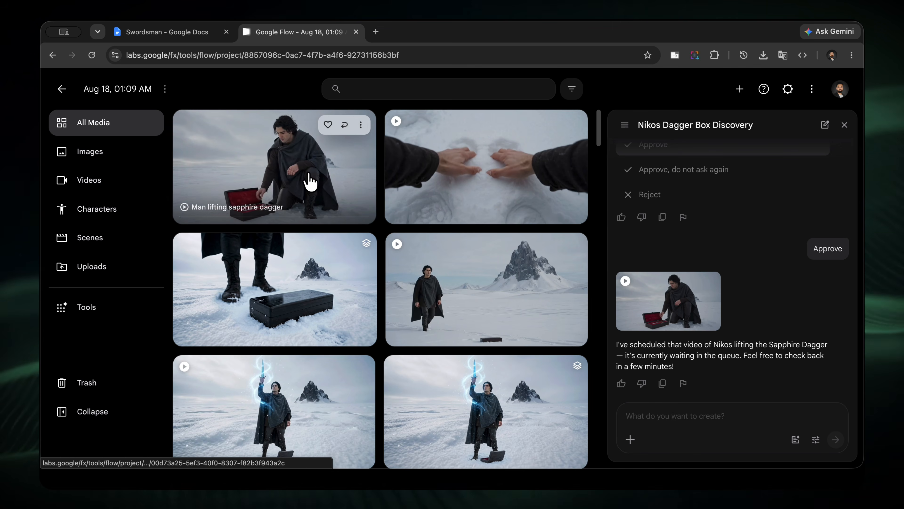
Use the wide raised-dagger image as the start frame and paste the script's "Medium-wide shot. The Sapphire Dagger rapidly elongates" description from Google Docs as the prompt.
click(308, 181)
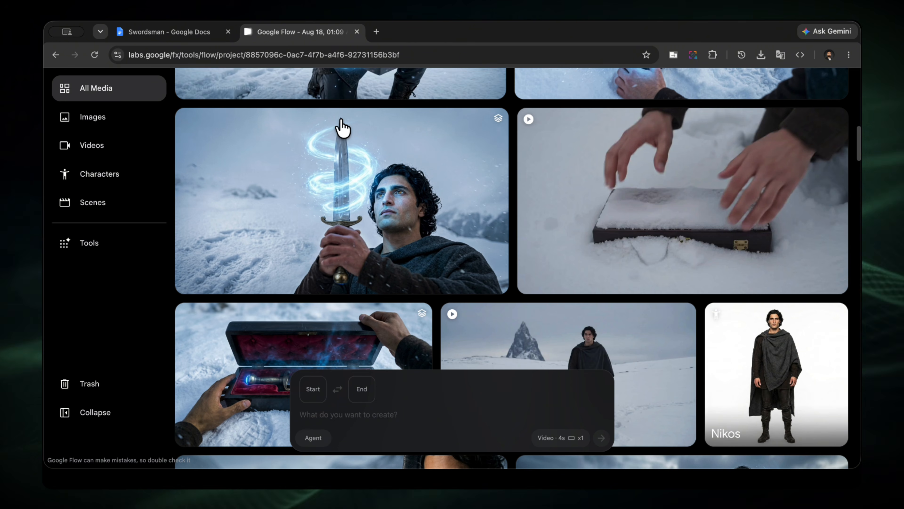
key(ctrl+shift+Tab)
drag(369, 302, 381, 343)
key(super+c)
click(296, 32)
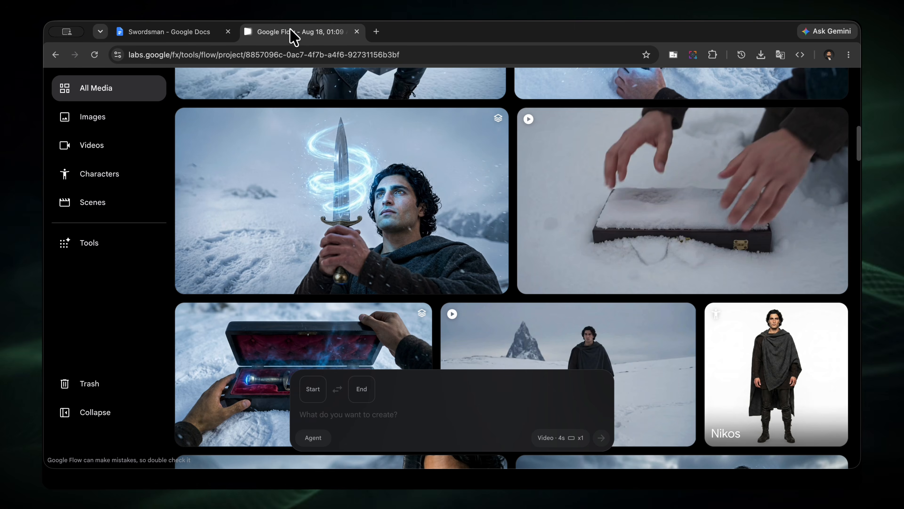
scroll(619, 228, down, 5)
drag(619, 228, 358, 399)
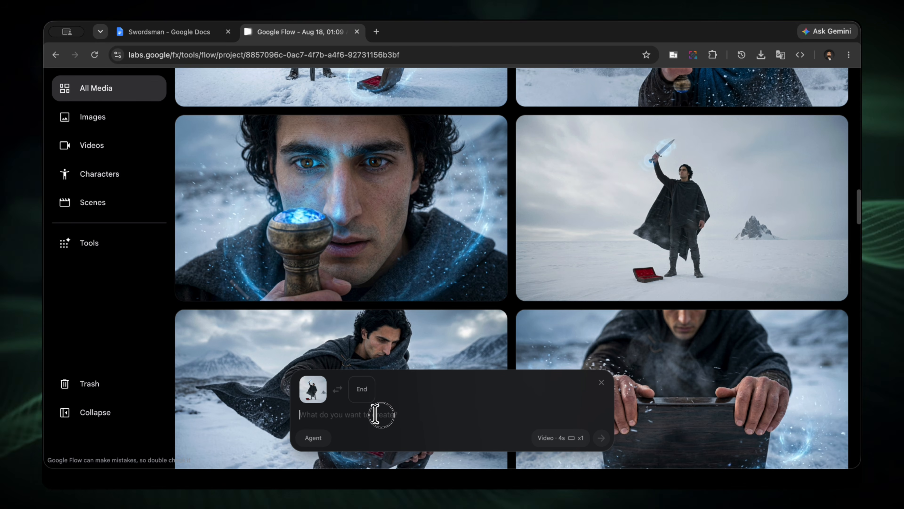
key(super+v)
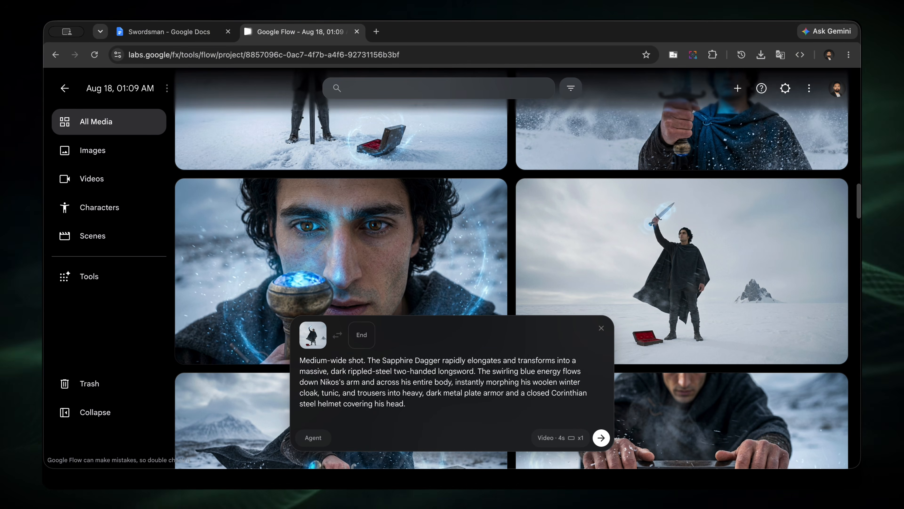
Reference the Nikos character after "Nikos's" in the transformation prompt and submit the video generation.
text(@niko)
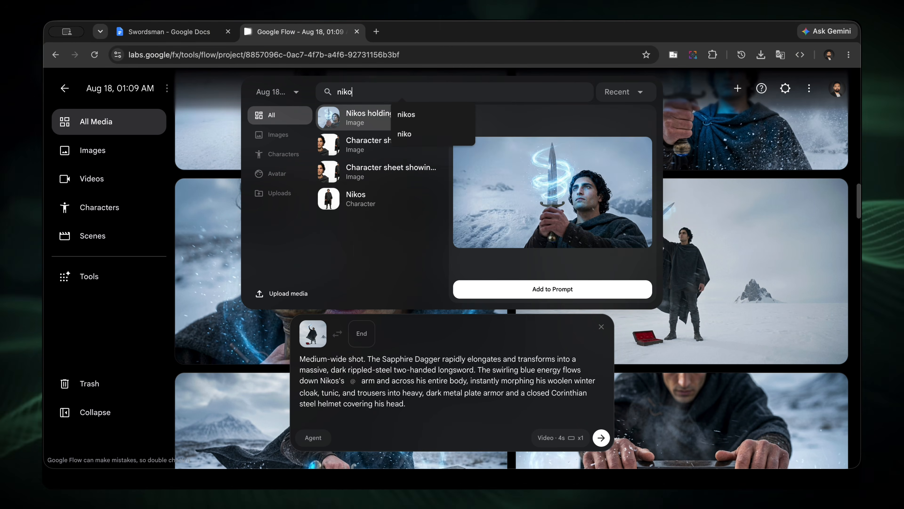
text(s)
key(Down)
key(Down)
key(Down)
key(Return)
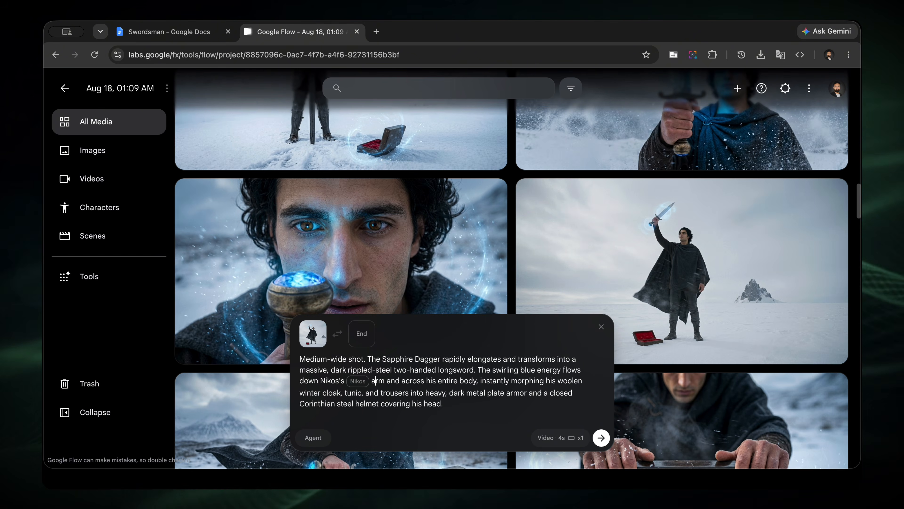
click(601, 437)
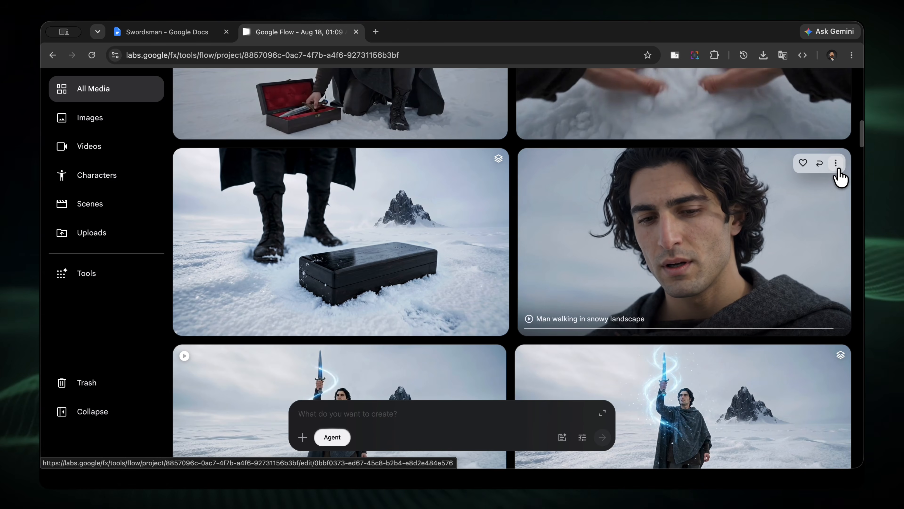
Download the "Man walking in snowy landscape" video in its original 720p size.
click(835, 167)
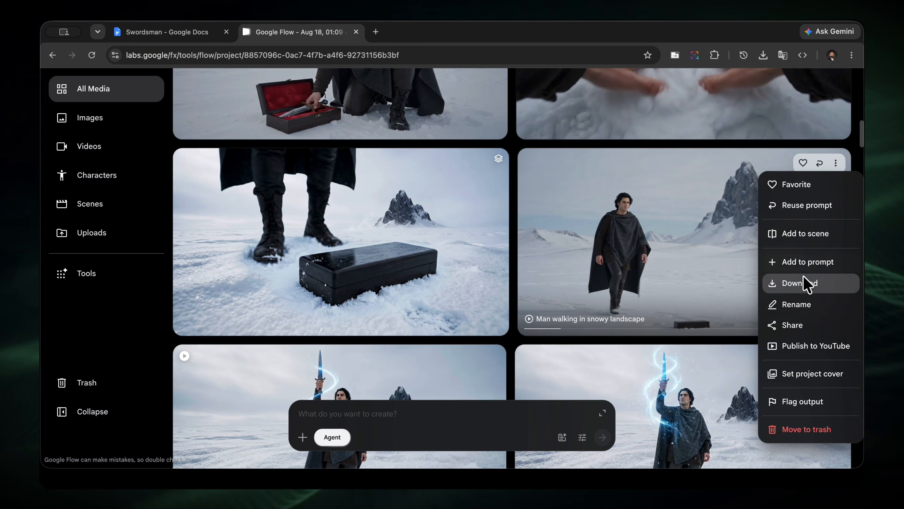
mouse_move(805, 284)
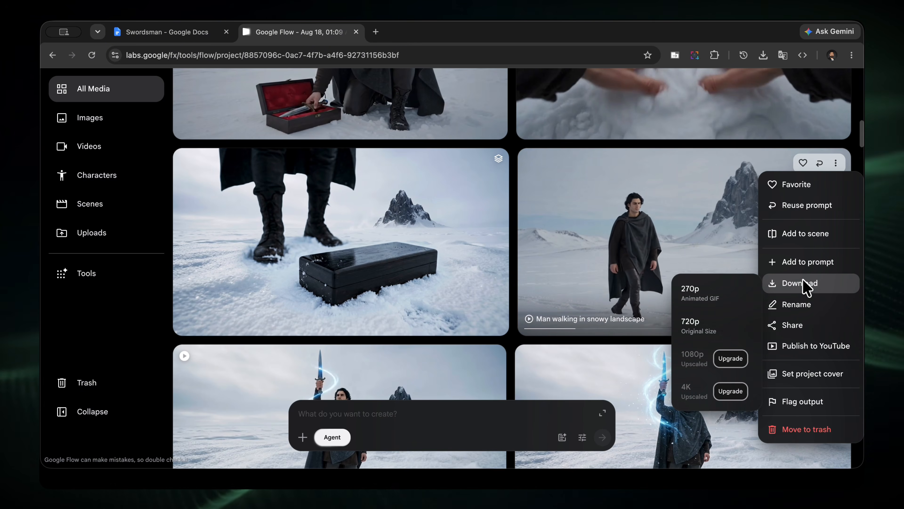
click(710, 341)
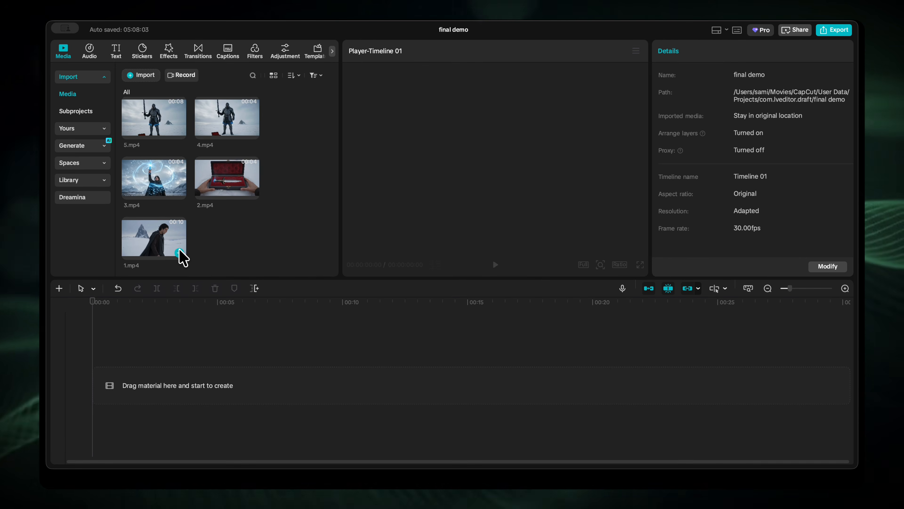
In CapCut's "final demo" project, add 1.mp4 to the empty timeline and place opening.mp4 directly after it.
click(179, 252)
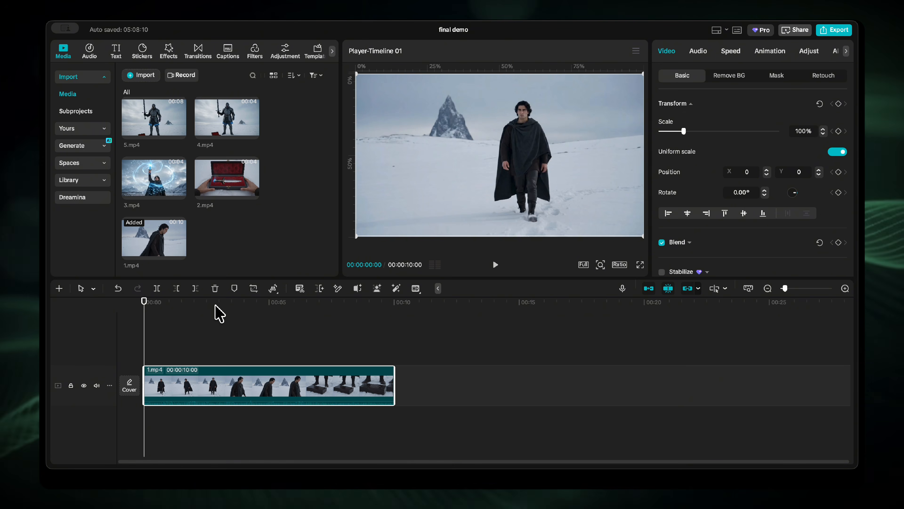
click(346, 301)
drag(346, 301, 389, 302)
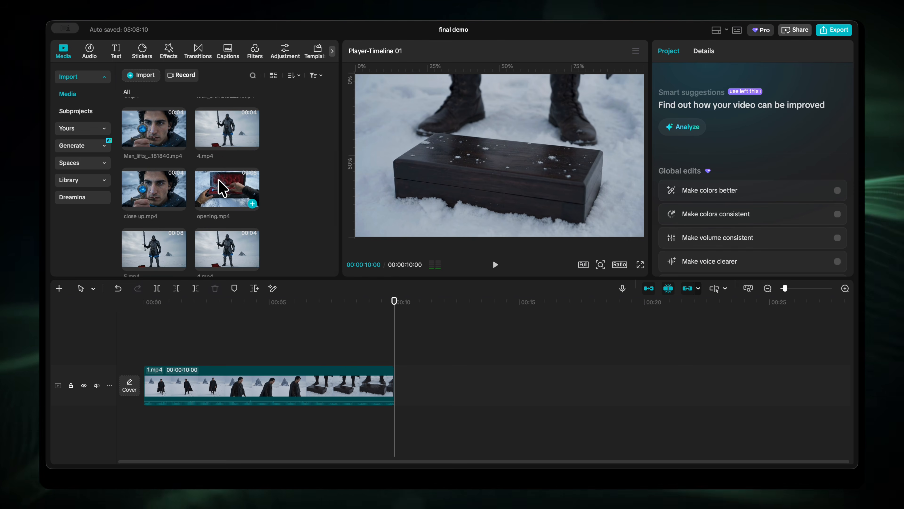
click(219, 187)
drag(219, 187, 397, 390)
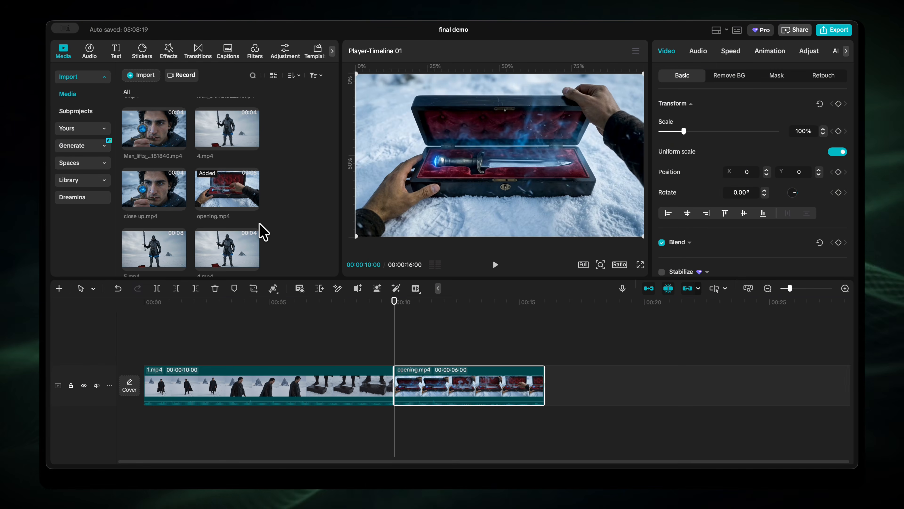
Append the 10-second 2.mp4 and 3..mp4 clips to the end of the timeline in that order.
scroll(260, 230, up, 5)
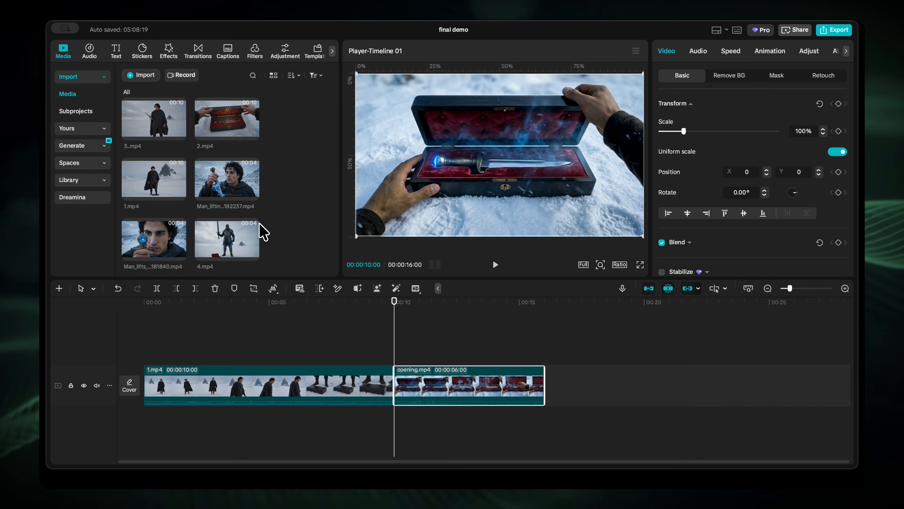
drag(223, 134, 565, 397)
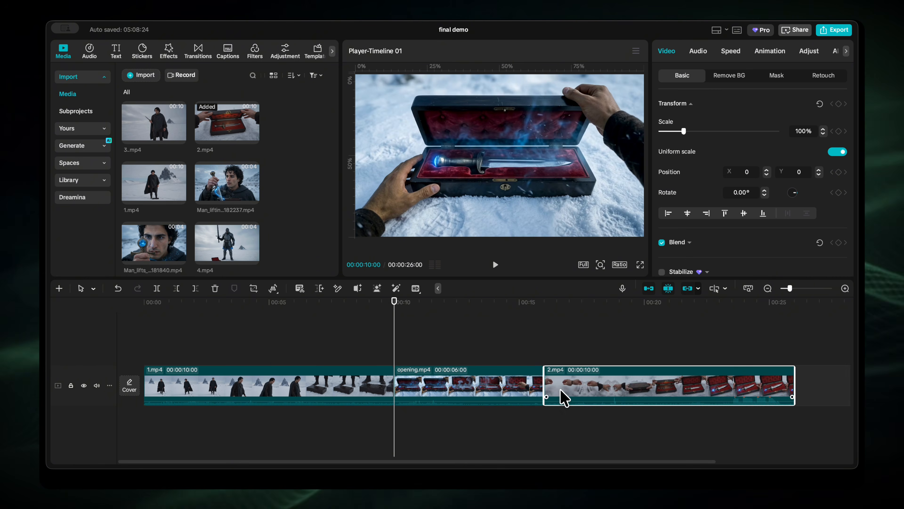
scroll(532, 377, right, 5)
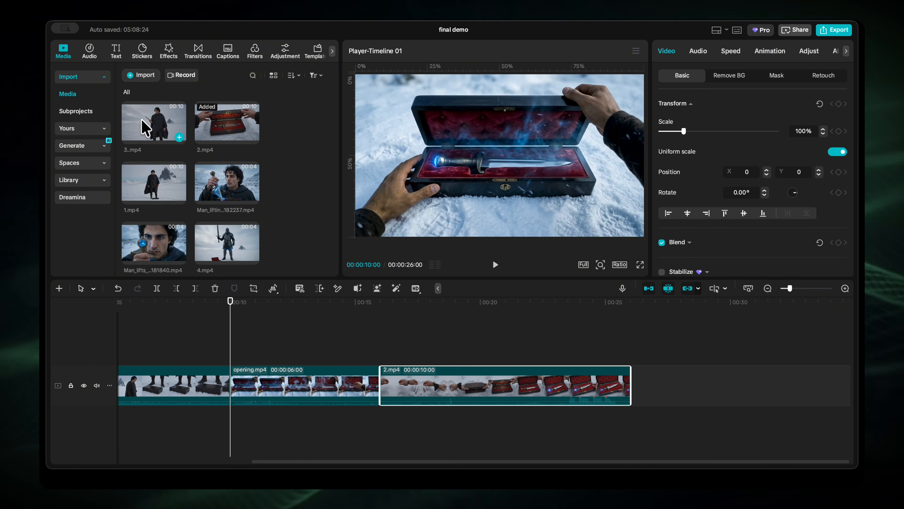
drag(144, 127, 625, 402)
scroll(623, 400, right, 7)
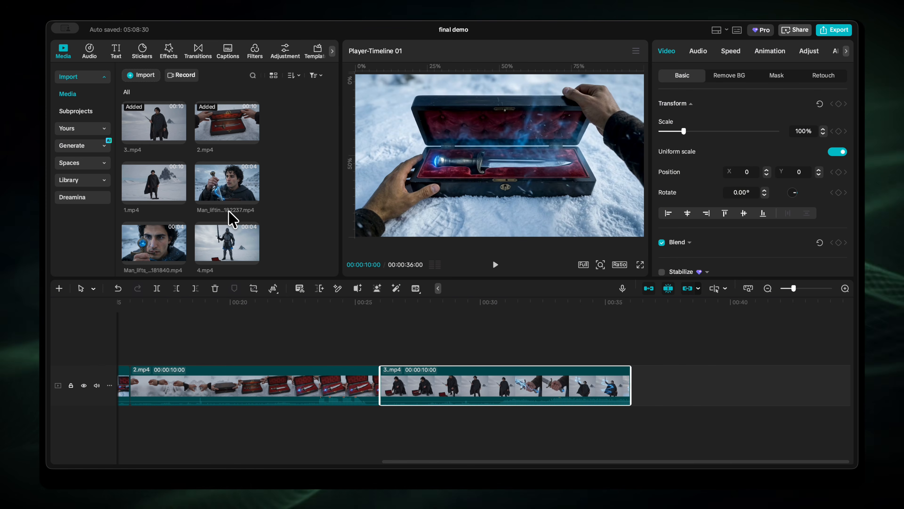
Append 4.mp4 at the timeline's end and insert the other 10-second 1.mp4 clip between the first clip and opening.mp4.
scroll(233, 216, down, 3)
scroll(232, 216, down, 2)
drag(225, 145, 641, 398)
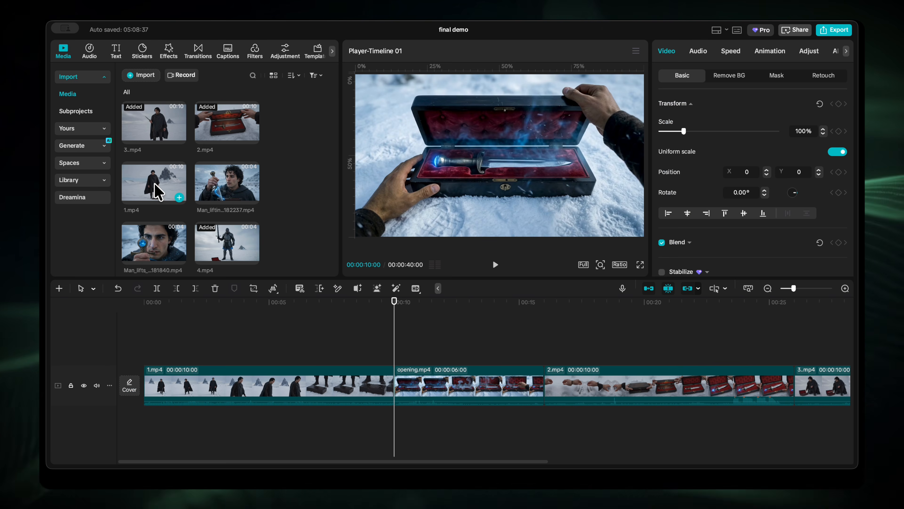
drag(154, 183, 371, 397)
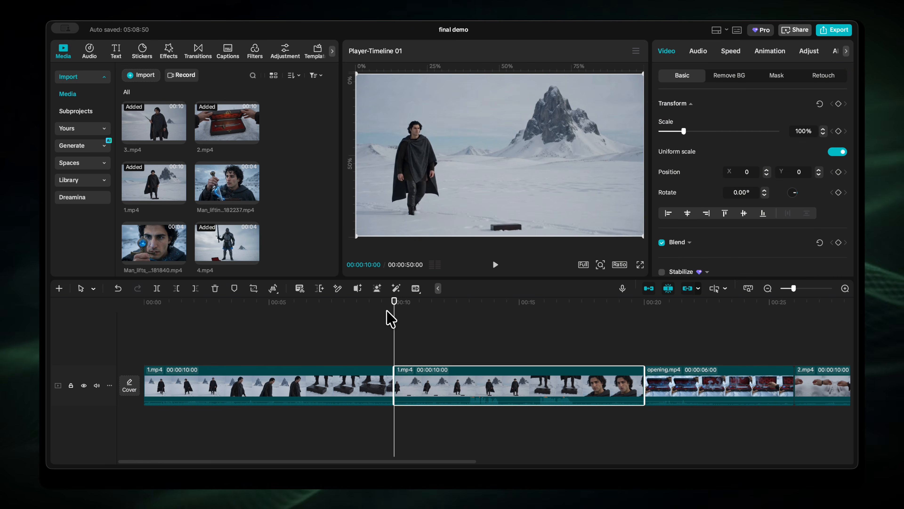
Play the sequence from the start and trim the end of the first 1.mp4 clip at 00:00:05:14.
drag(395, 322, 117, 323)
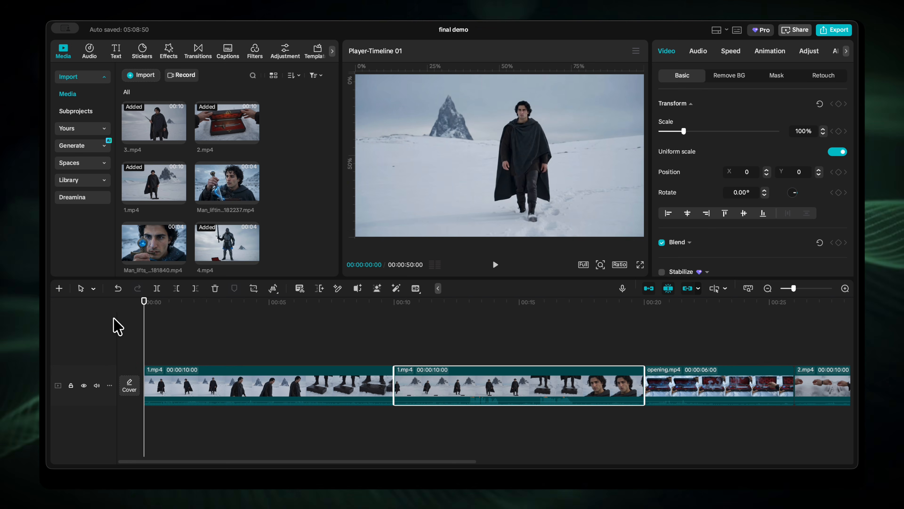
key(space)
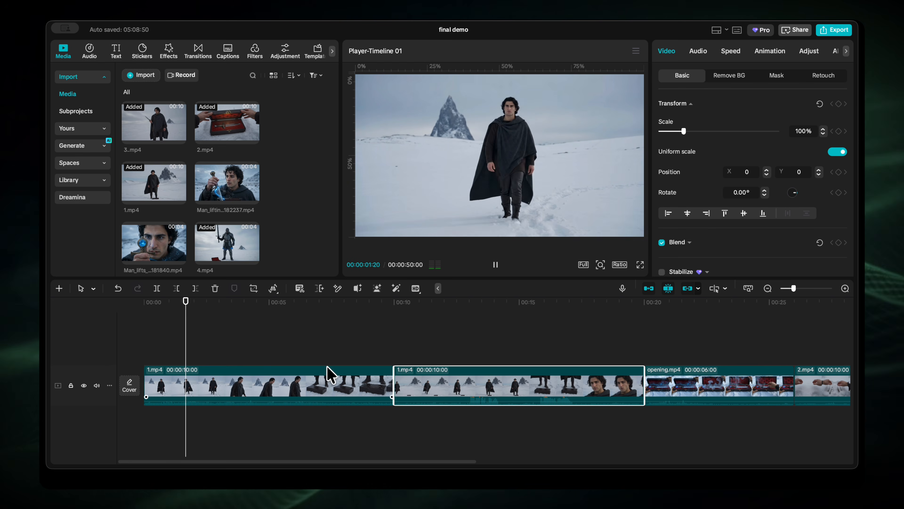
key(space)
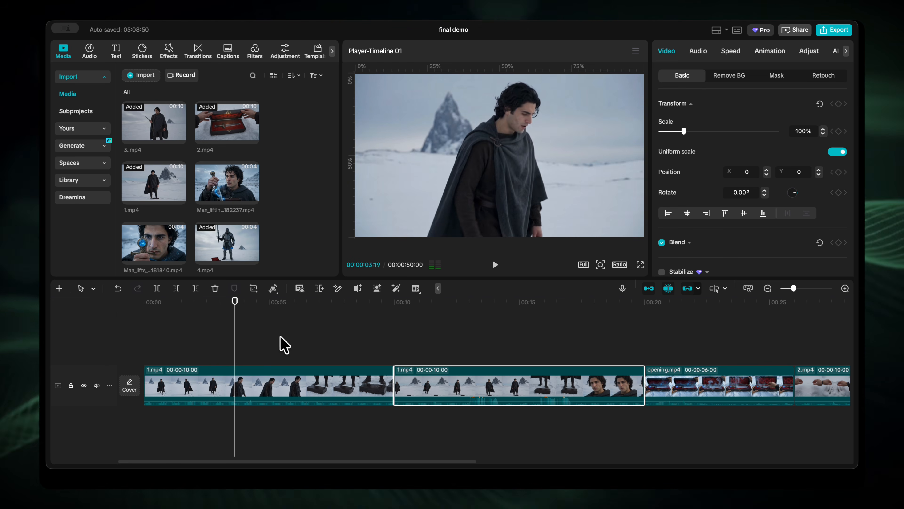
click(303, 318)
drag(304, 319, 280, 323)
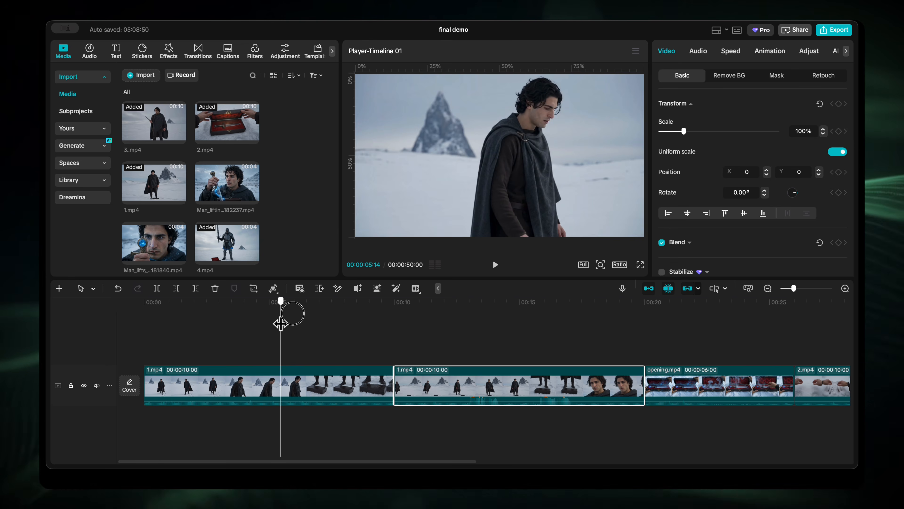
click(319, 397)
key(w)
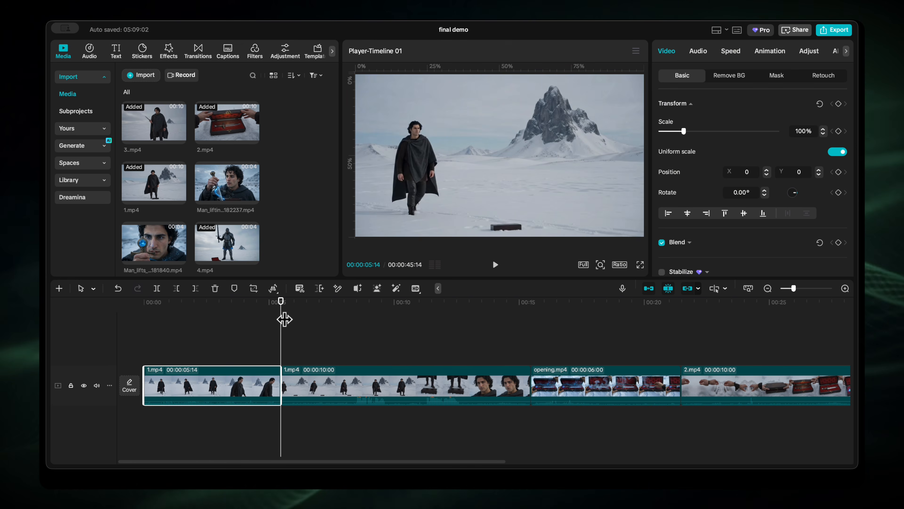
Trim away the beginning of the 2.mp4 clip up to 00:00:26:21, where the box is already open.
drag(281, 319, 681, 319)
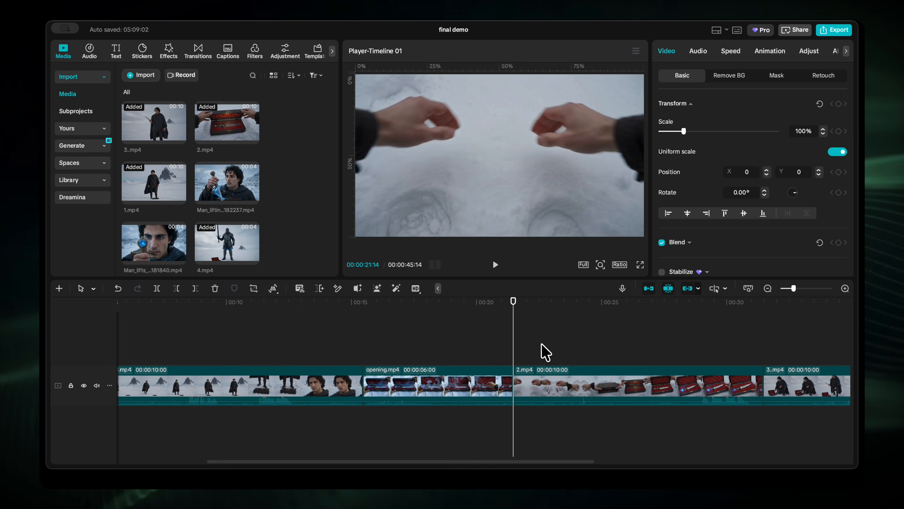
scroll(539, 351, right, 2)
drag(484, 321, 601, 298)
drag(604, 291, 613, 289)
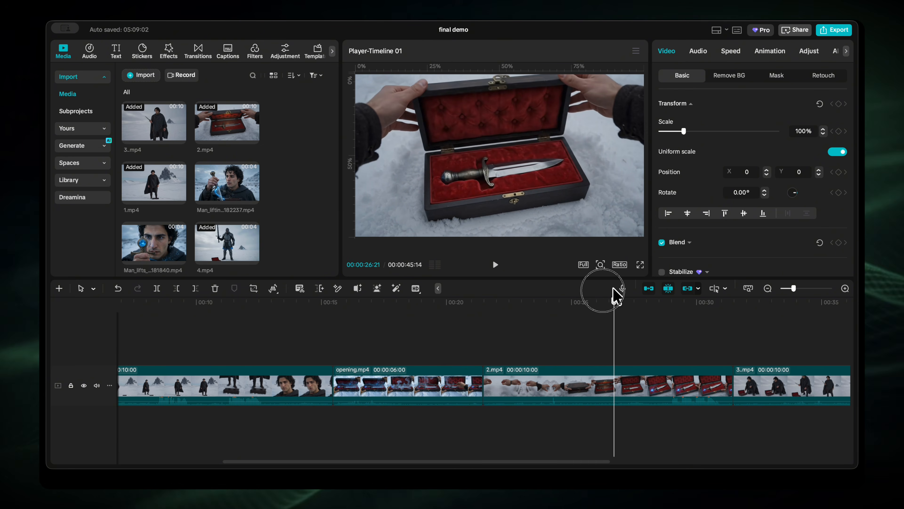
click(618, 379)
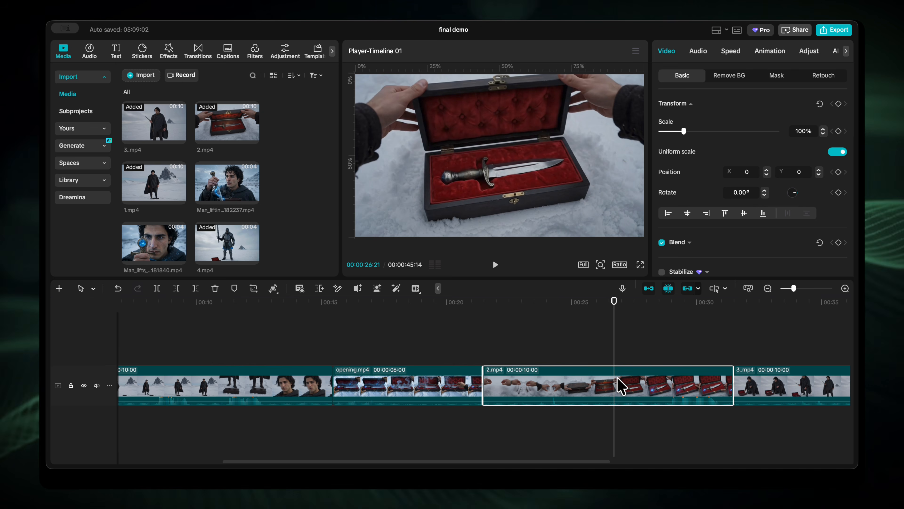
key(q)
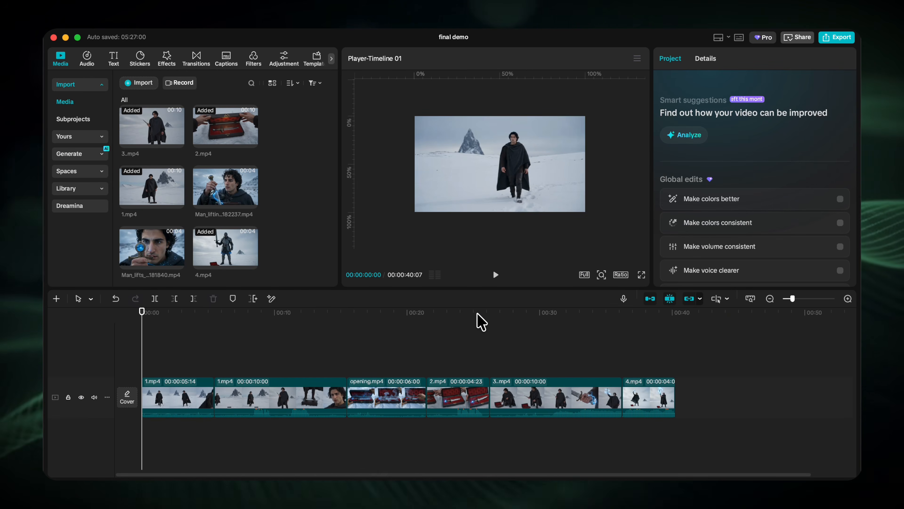
Mirror the trimmed 2.mp4 clip of the open dagger box.
mouse_move(477, 313)
mouse_down()
mouse_move(508, 313)
mouse_move(473, 317)
mouse_up()
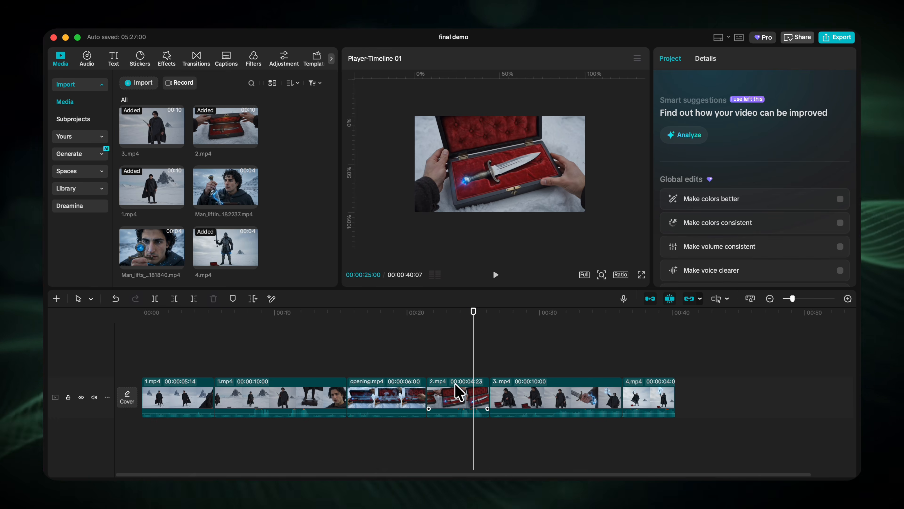
click(455, 390)
right_click(455, 390)
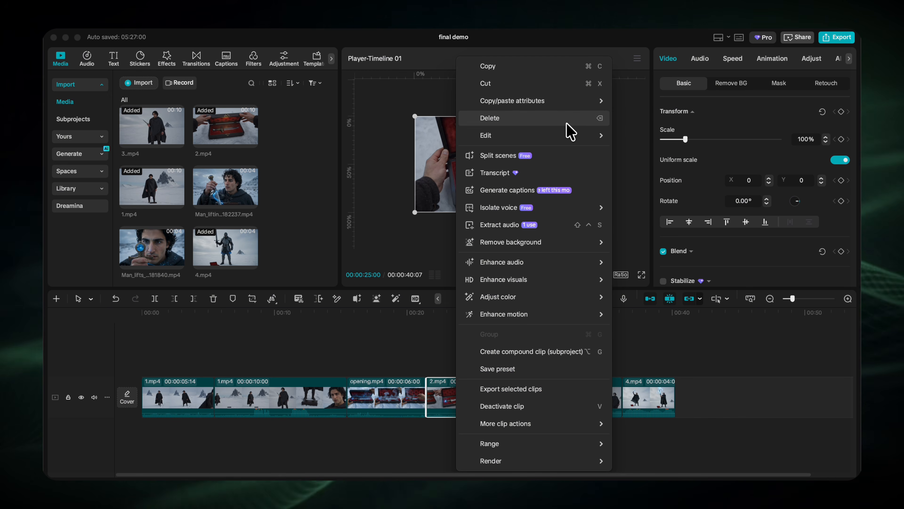
mouse_move(581, 138)
click(641, 171)
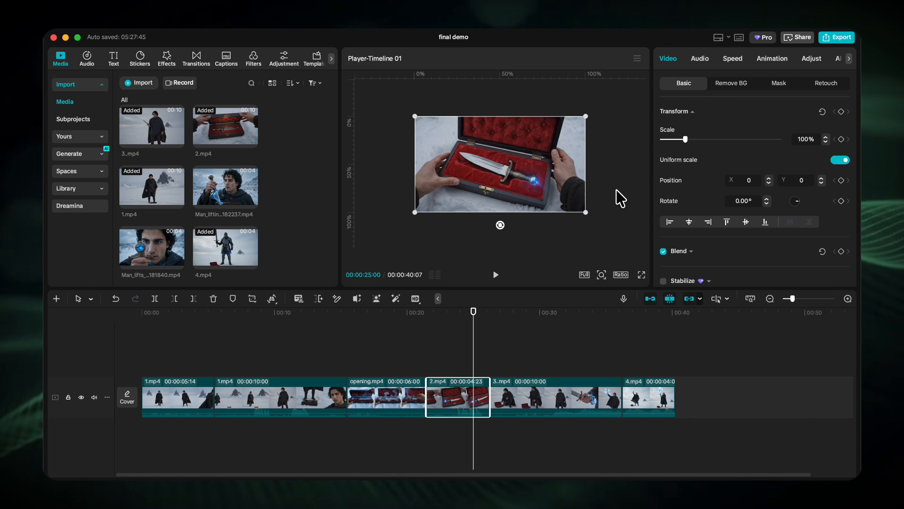
Mirror the opening.mp4 clip and preview its frame at 00:00:16:10.
click(394, 395)
right_click(394, 396)
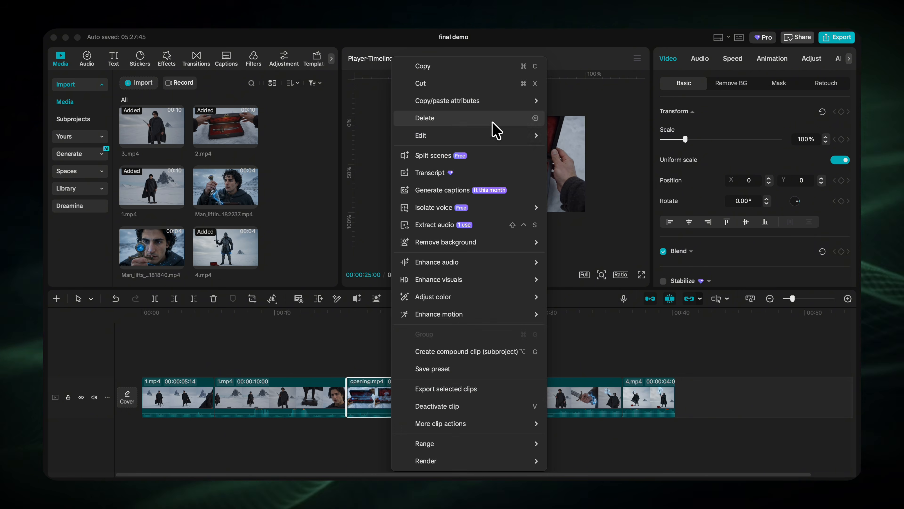
mouse_move(504, 136)
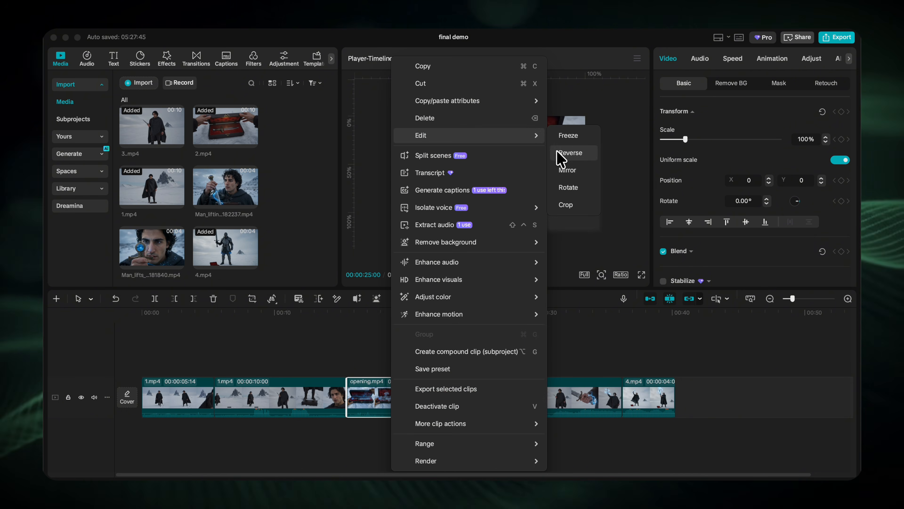
click(568, 171)
click(361, 322)
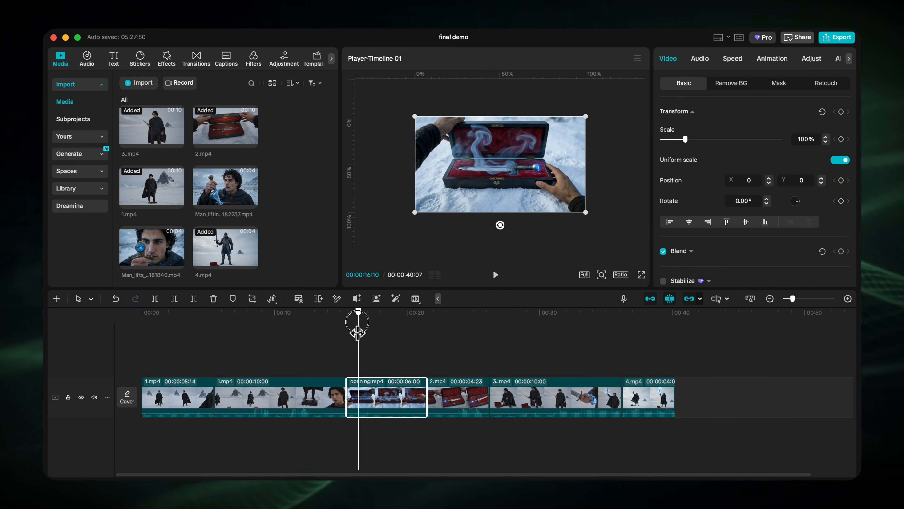
Give the audio of all clips on the timeline a 1.0 s fade in and a 1.0 s fade out.
drag(360, 322, 504, 323)
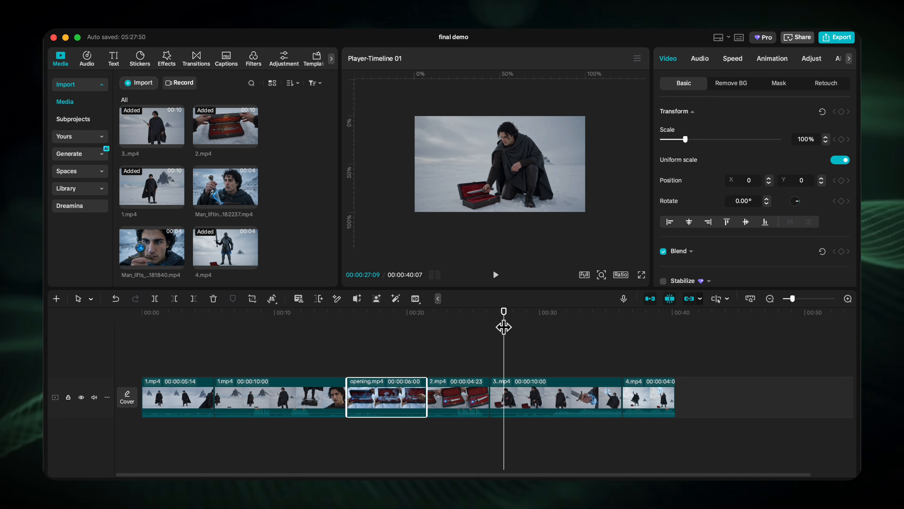
key(super+a)
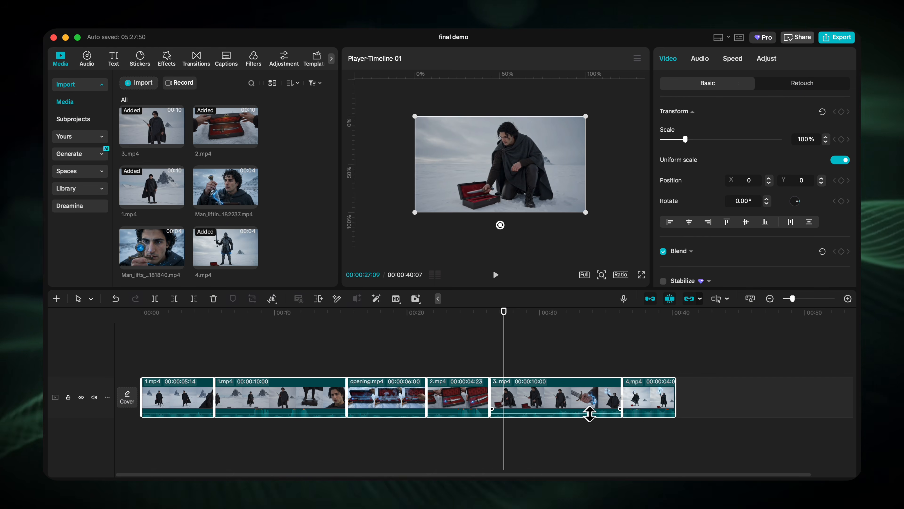
click(700, 59)
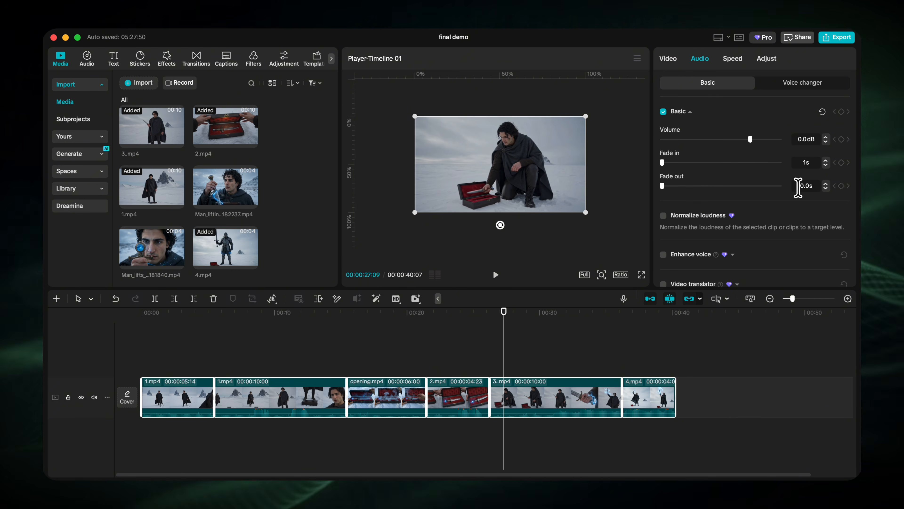
click(801, 186)
text(1s)
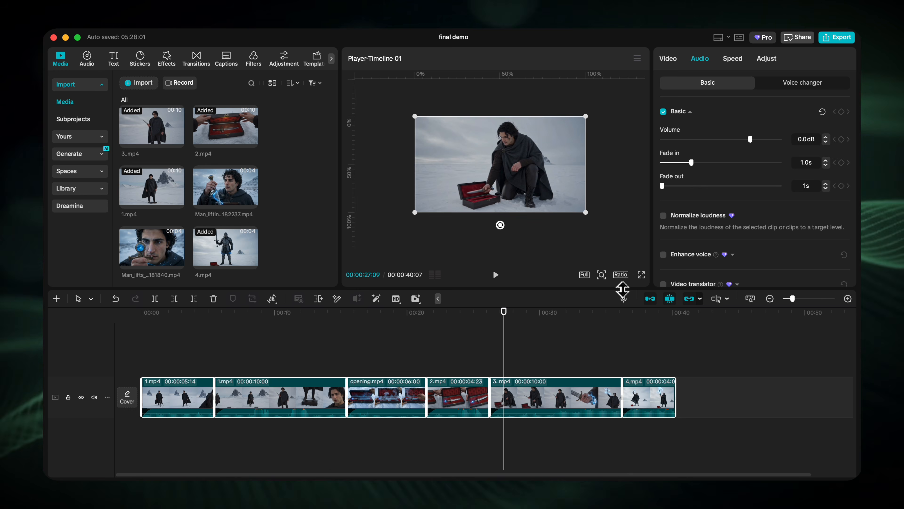
key(Return)
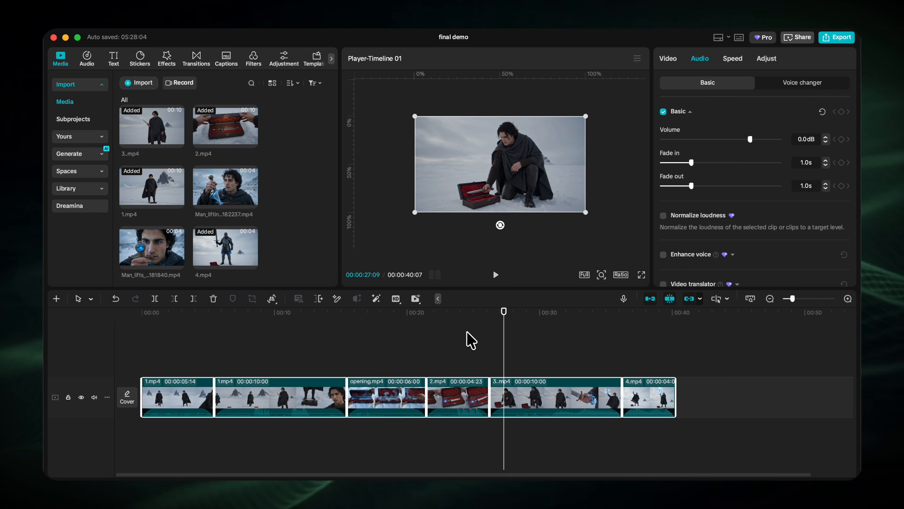
Return the playhead to 00:00:00:00 and export the video under the name final demo000001 as a 1080P mov at 30fps.
drag(359, 313, 140, 315)
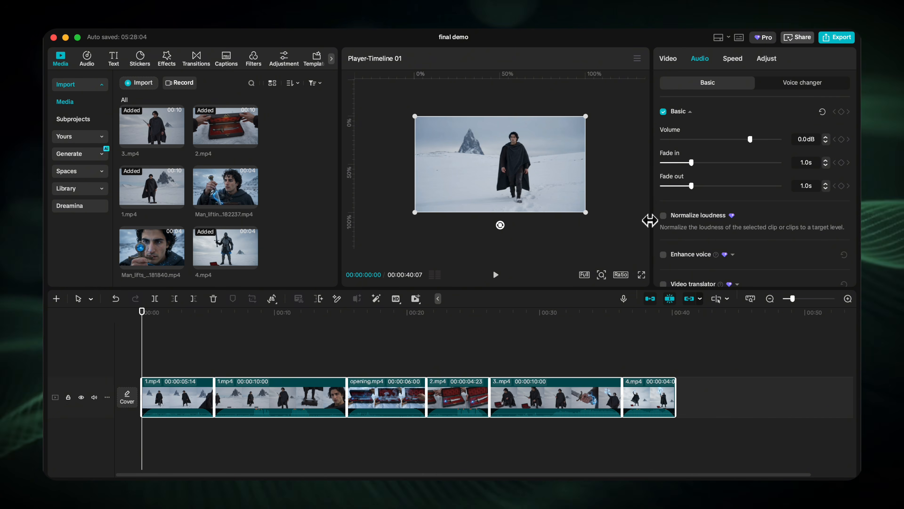
click(840, 39)
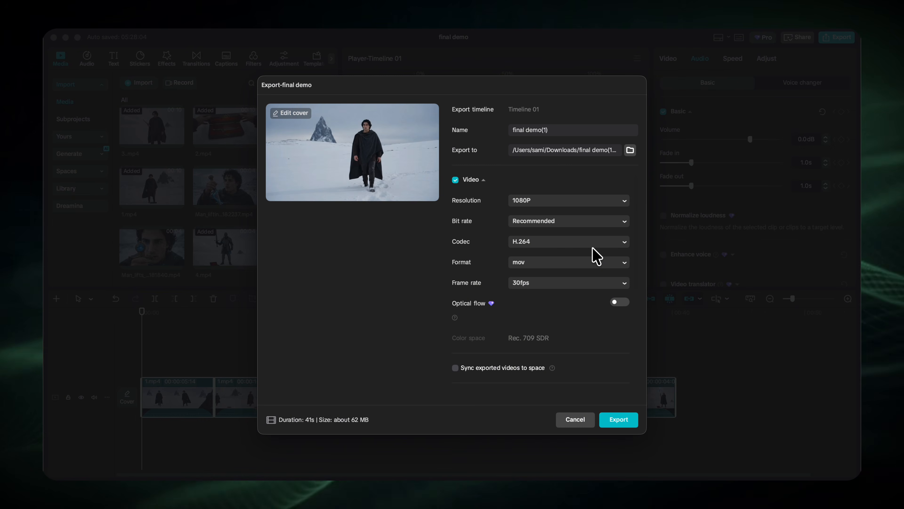
key(BackSpace)
key(BackSpace)
key(BackSpace)
text(000001)
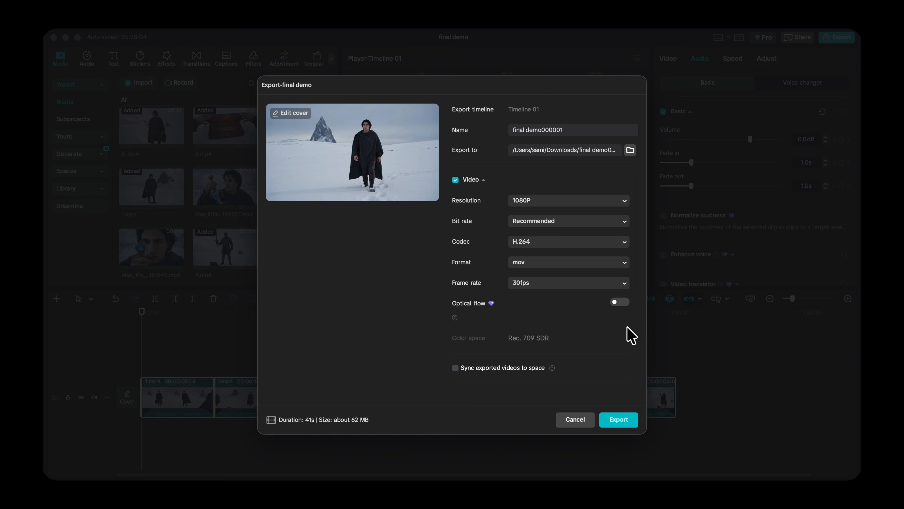
click(606, 419)
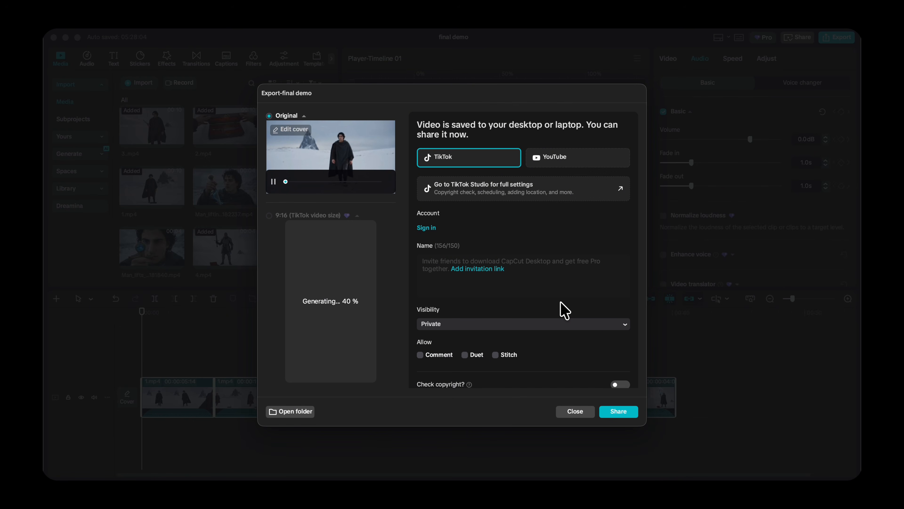